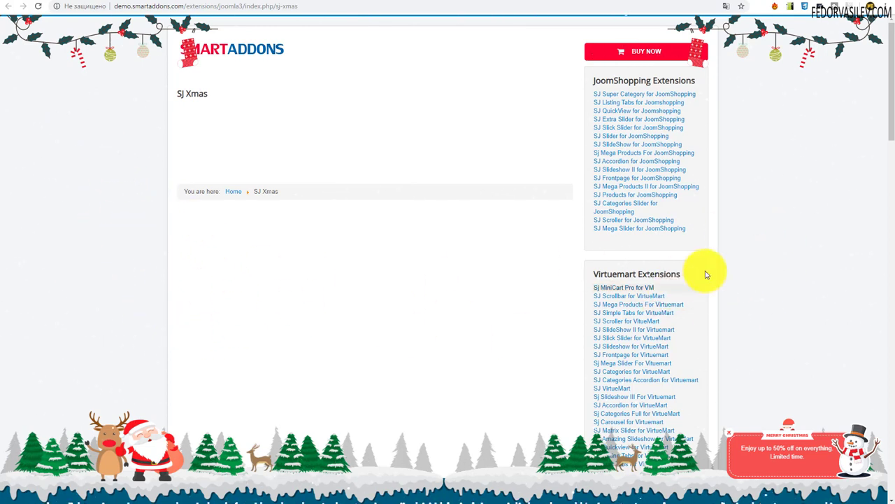
scroll(279, 226, "down", 1)
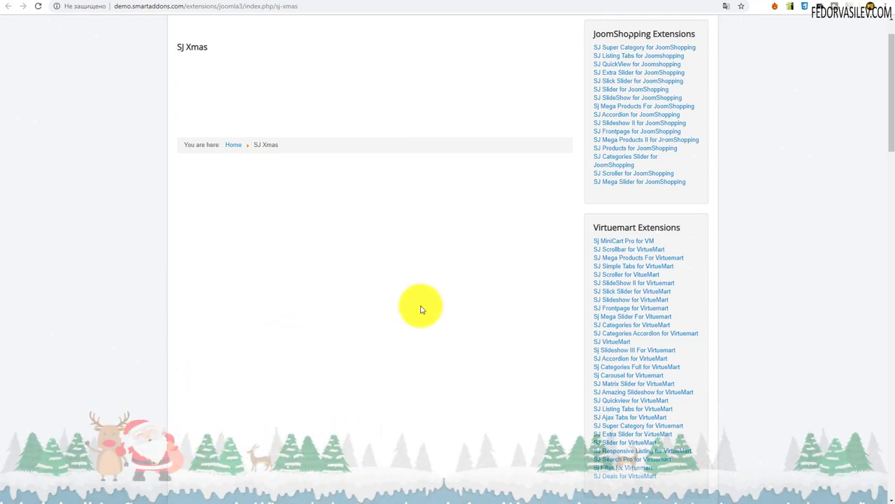
scroll(420, 306, "up", 1)
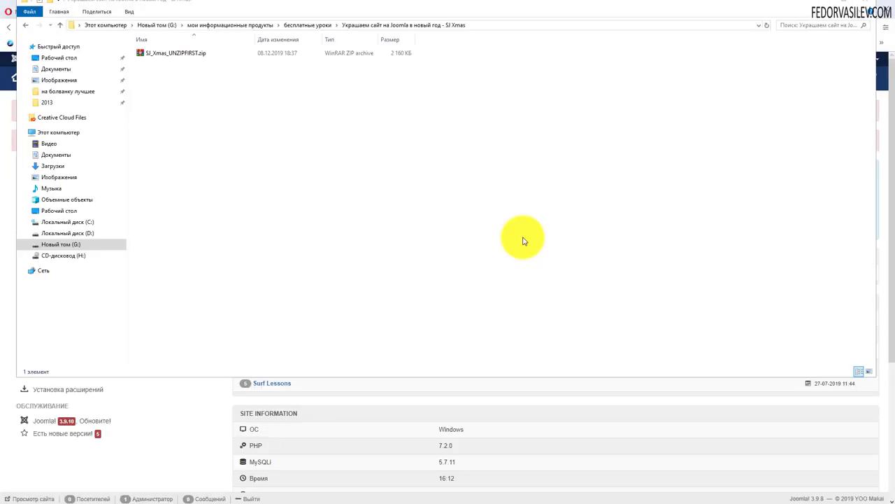
Extract SJ_Xmas_UNZIPFIRST.zip into its current folder and delete the original archive.
left_click(173, 53)
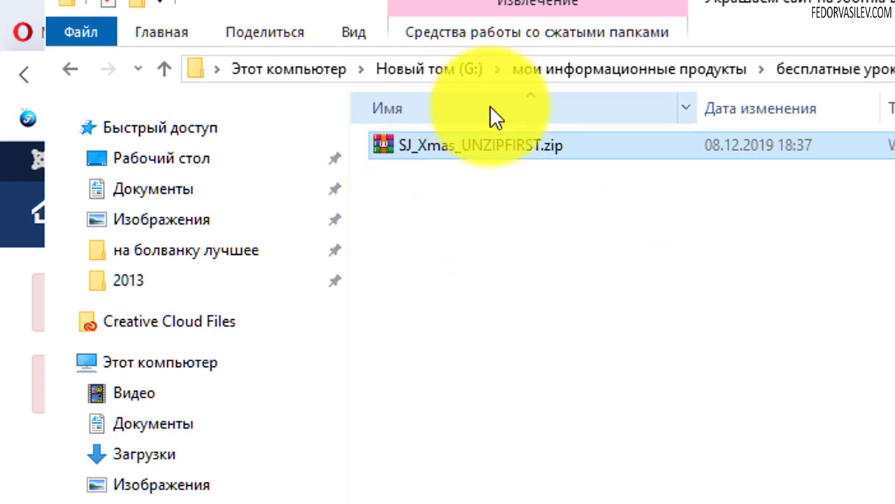
right_click(435, 141)
left_click(494, 221)
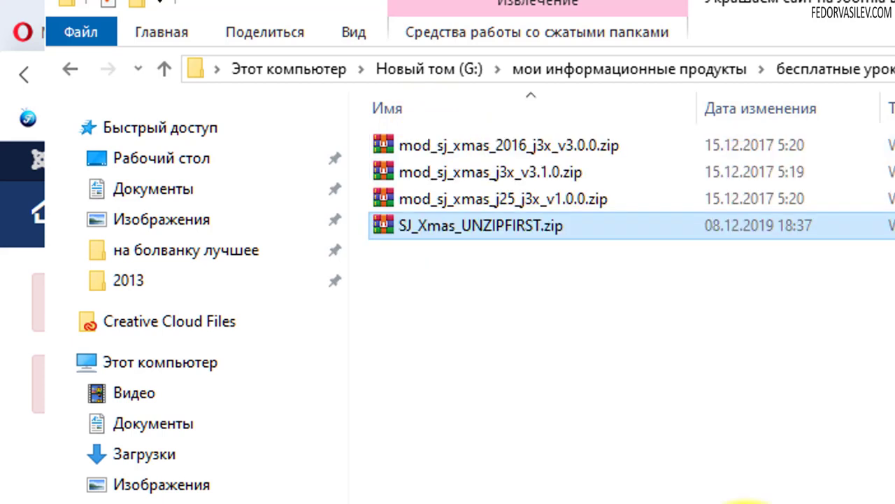
key("Delete")
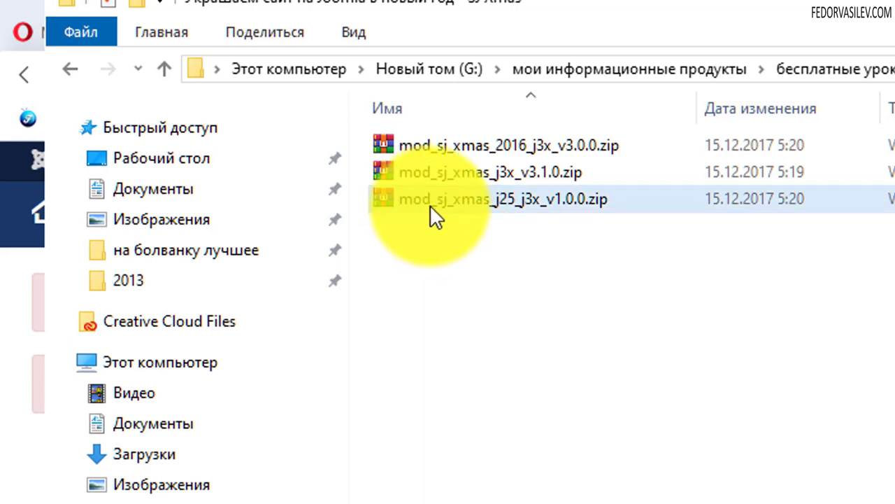
Delete the module archives mod_sj_xmas_j25_j3x_v1.0.0.zip and mod_sj_xmas_2016_j3x_v3.0.0.zip from the folder.
left_click(493, 205)
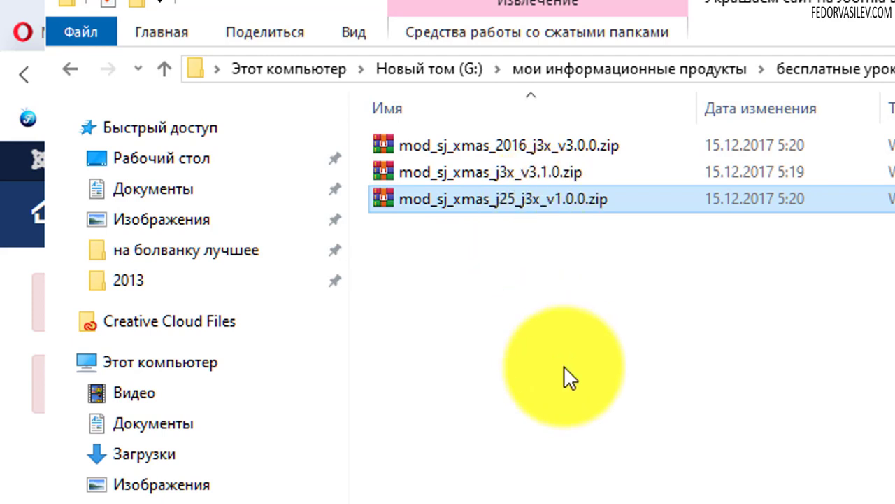
key("Delete")
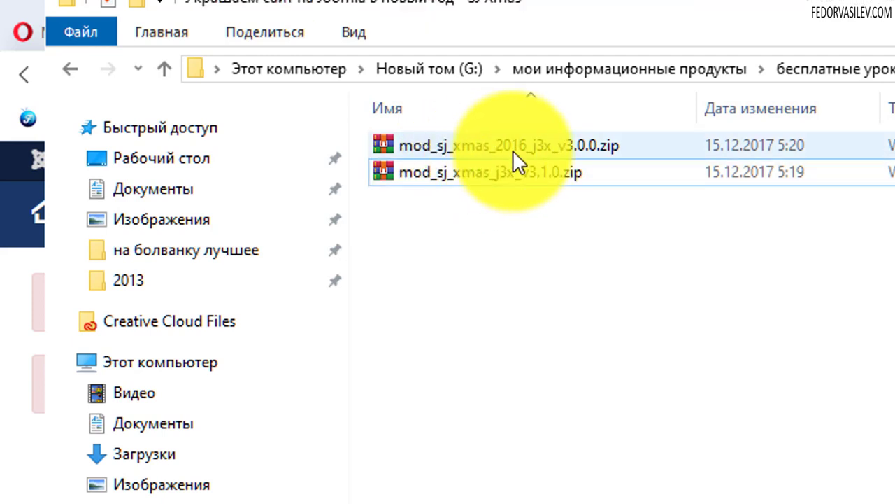
left_click(538, 147)
left_click(544, 177, "shift")
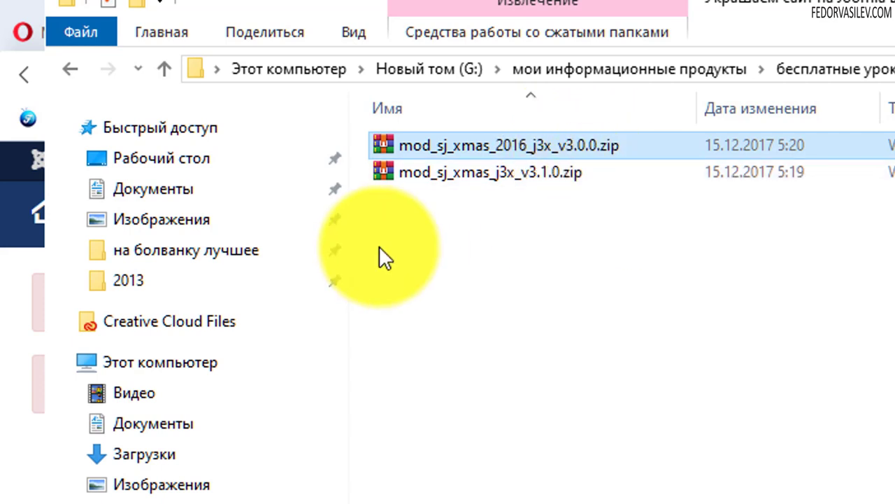
key("Delete")
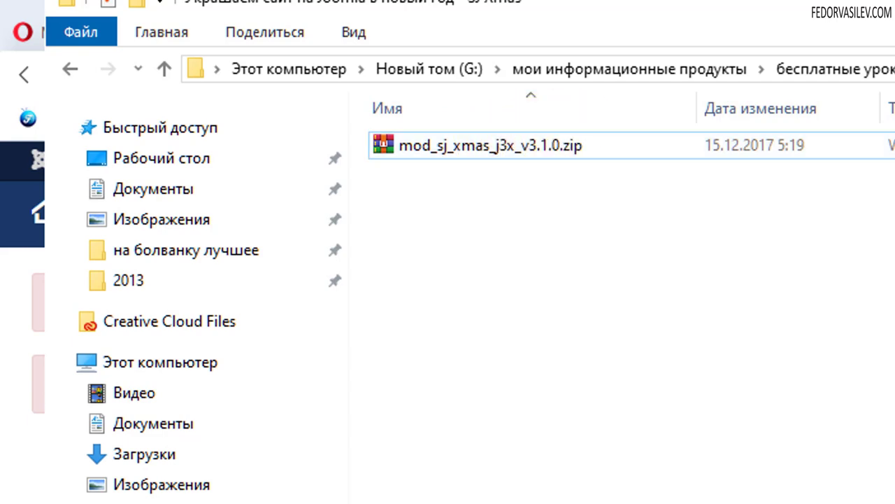
Install the module package mod_sj_xmas_j3x_v3.1.0.zip in the Joomla administration by uploading the archive file.
left_click(511, 149)
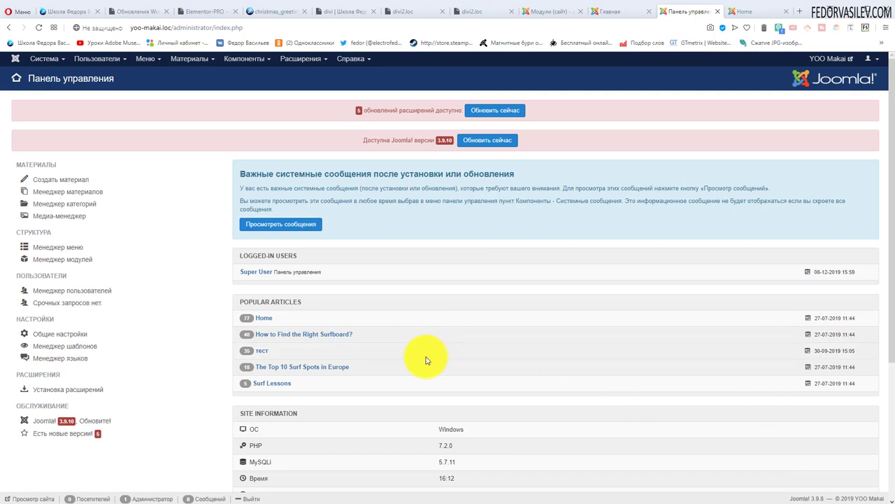
left_click(298, 60)
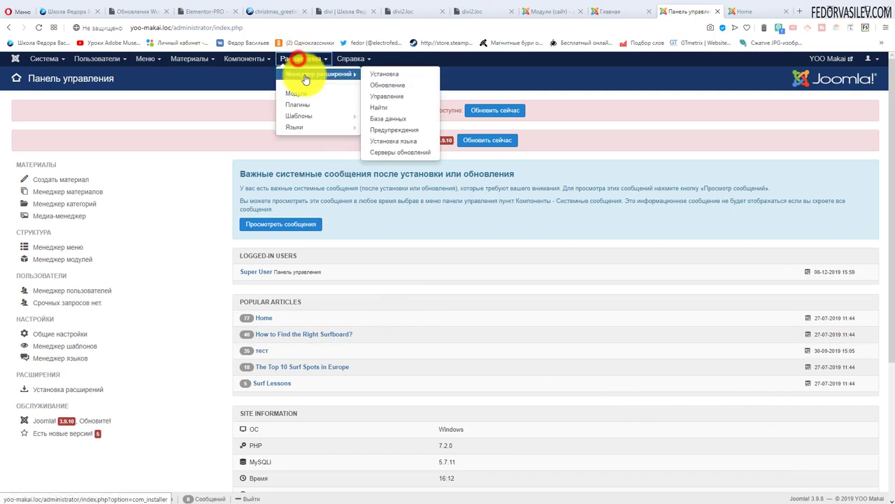
left_click(389, 74)
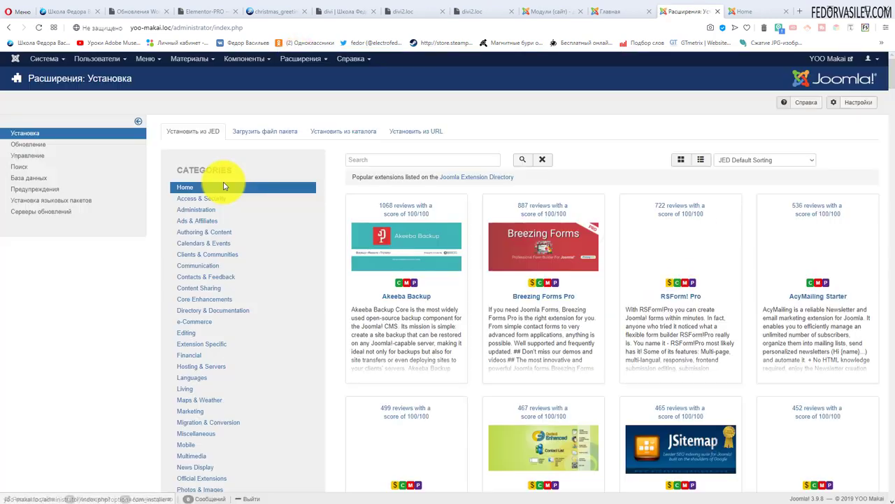
left_click(253, 133)
left_click(424, 1)
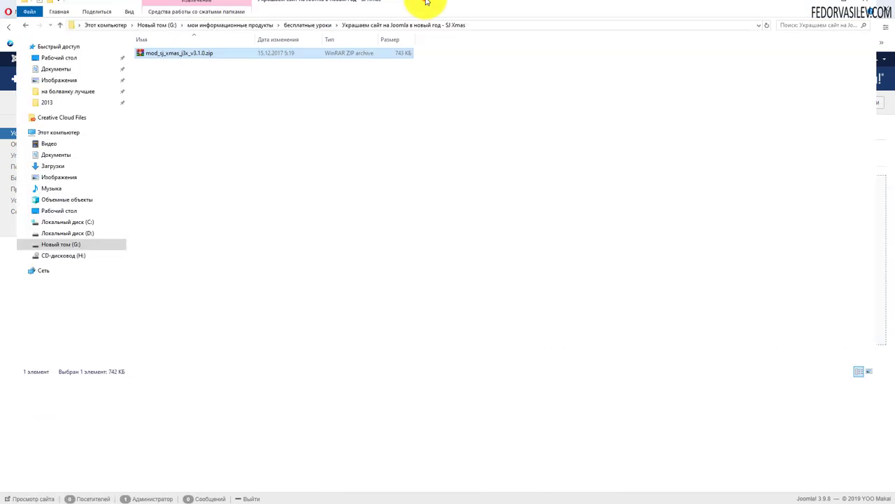
left_click_drag(171, 318, 272, 210)
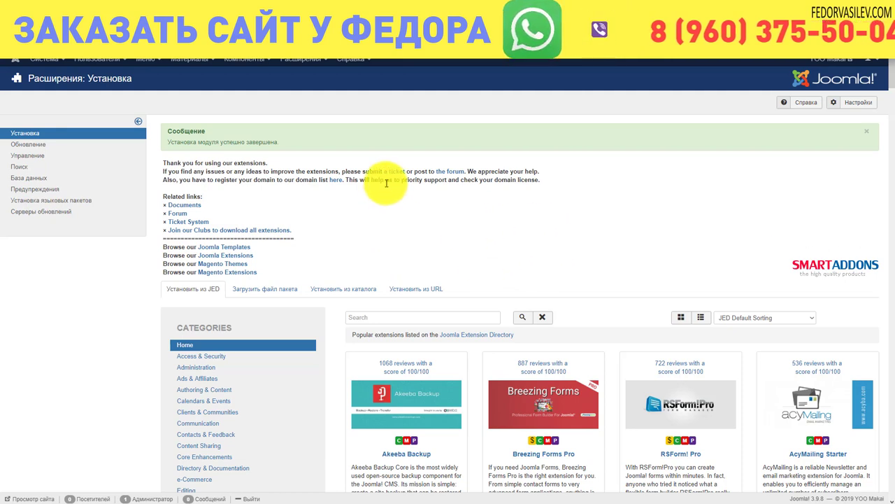
Open the SJ Xmas module for editing from the site's module list.
left_click(300, 63)
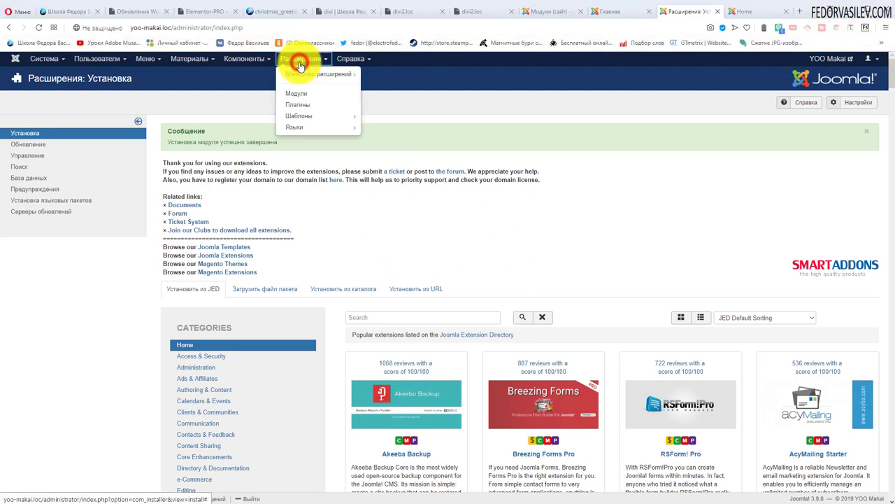
left_click(312, 96)
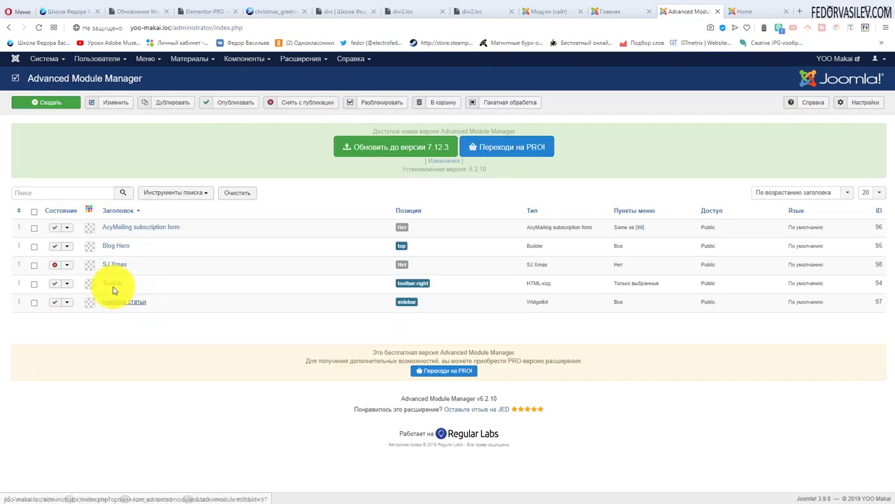
left_click(126, 264)
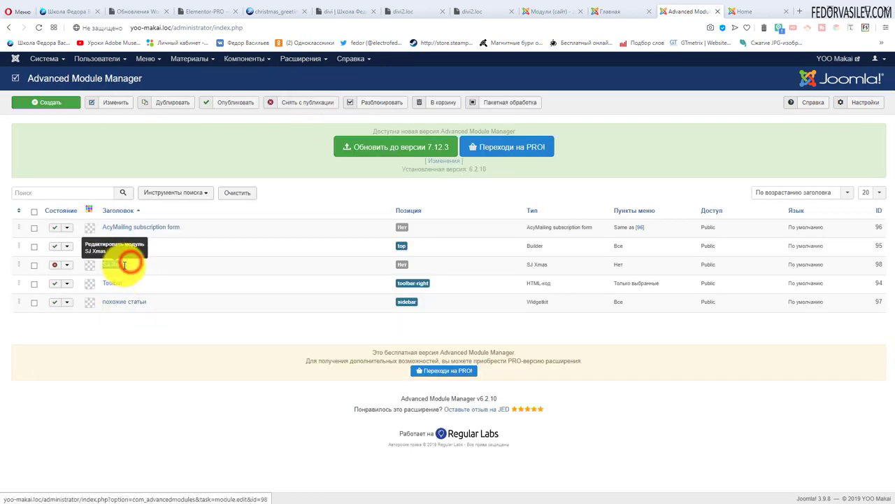
left_click(143, 336)
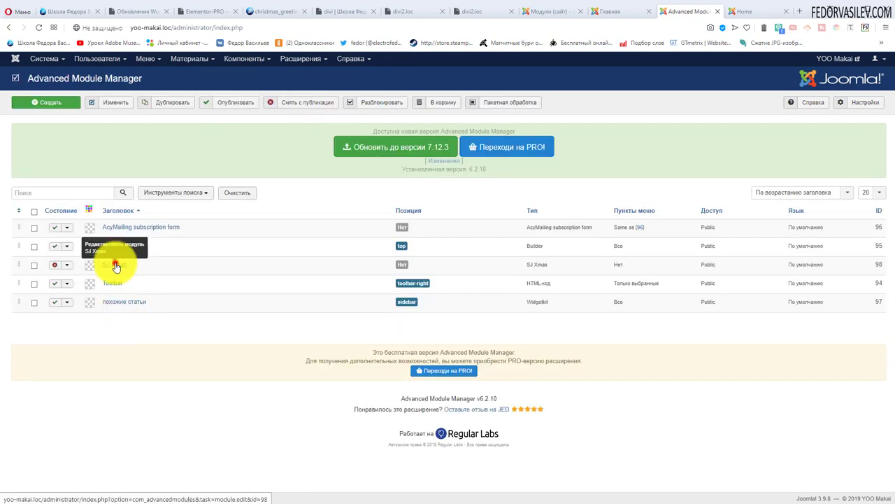
left_click(115, 265)
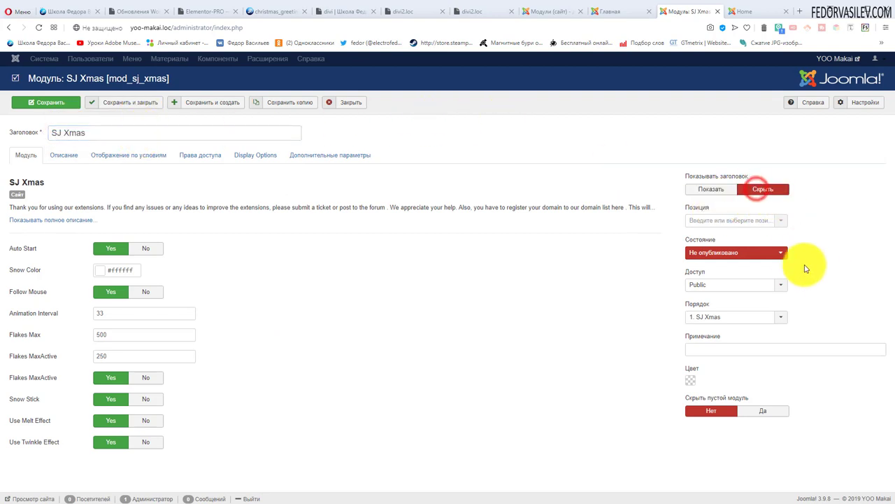
Set the SJ Xmas module's state to Опубликовано and its position to the Protostar template's Banner [banner].
left_click(779, 252)
left_click(706, 280)
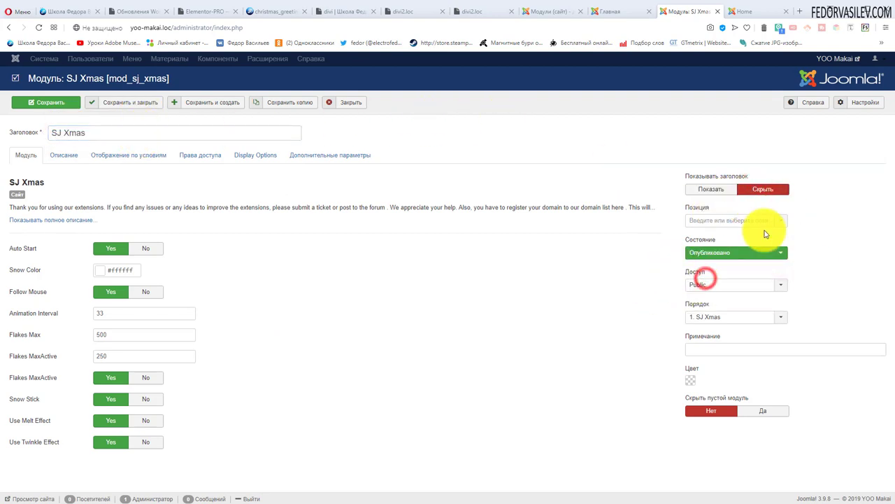
left_click(780, 221)
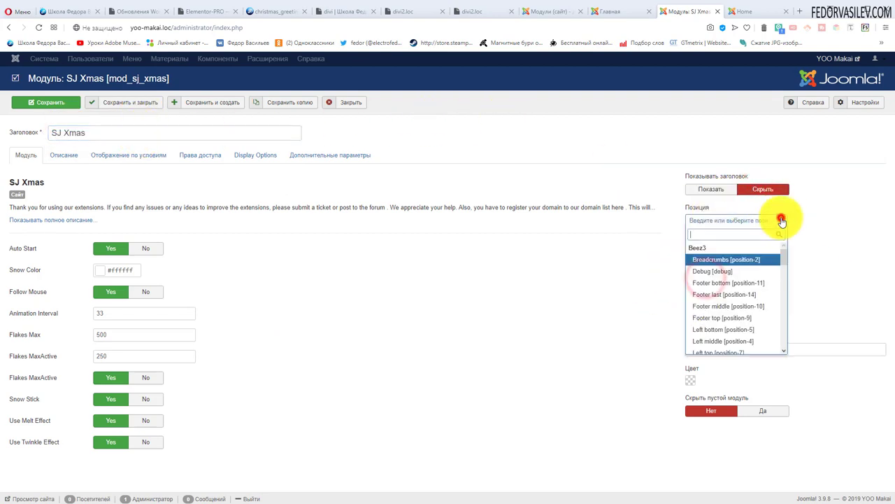
left_click(781, 257)
left_click(780, 249)
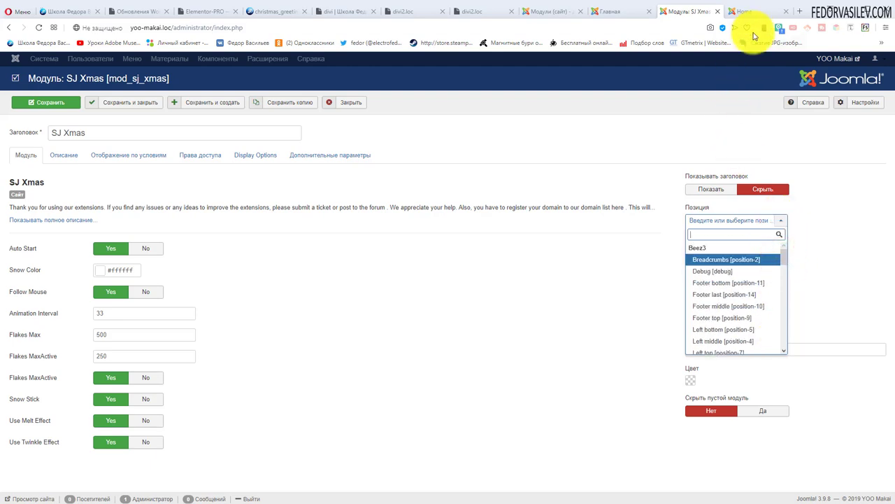
left_click(748, 12)
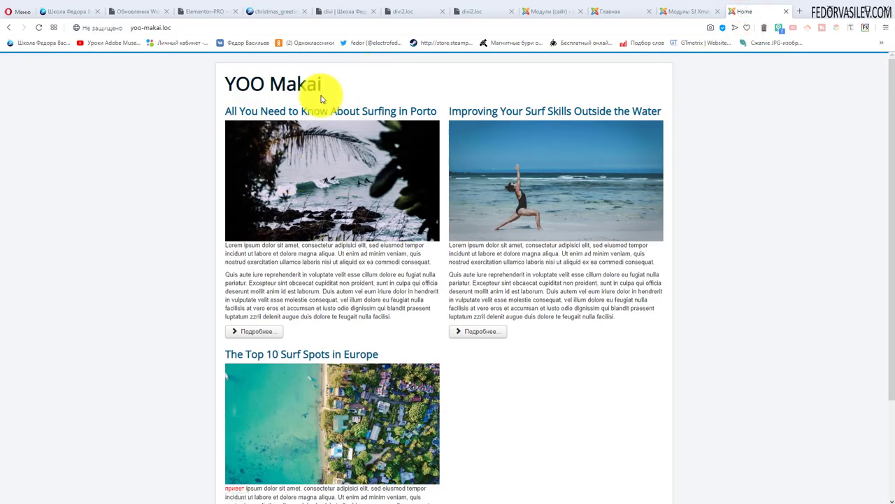
left_click(704, 15)
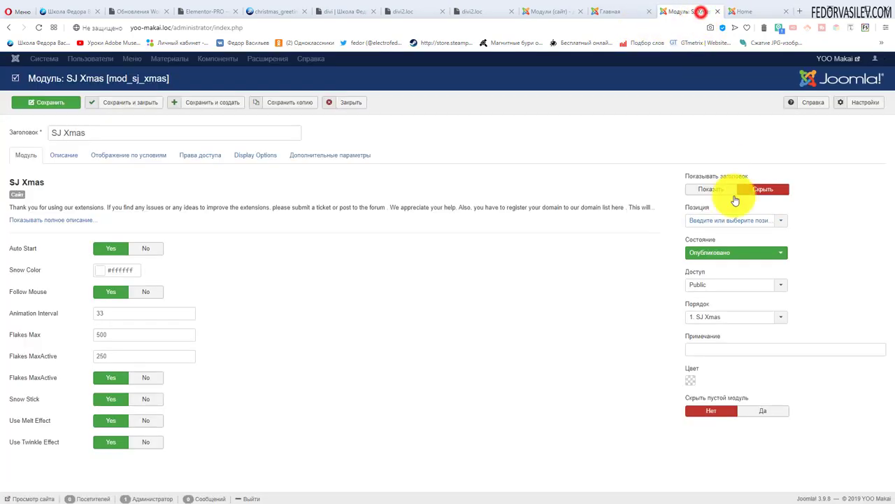
left_click(781, 221)
scroll(782, 264, "down", 5)
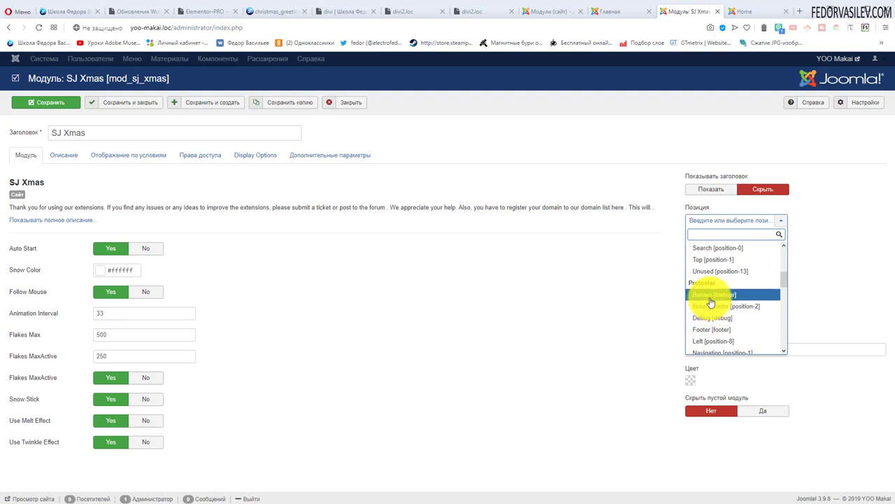
left_click(711, 294)
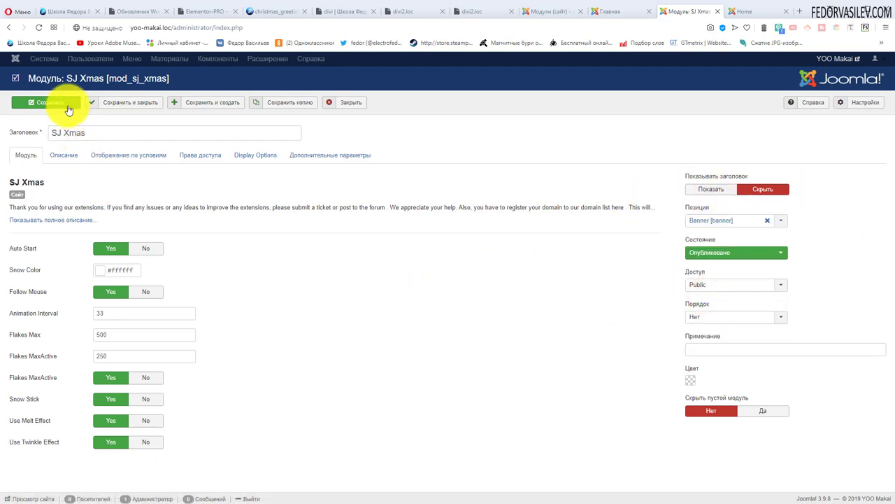
Assign the SJ Xmas module to all pages (На всех страницах) and save it.
left_click(146, 159)
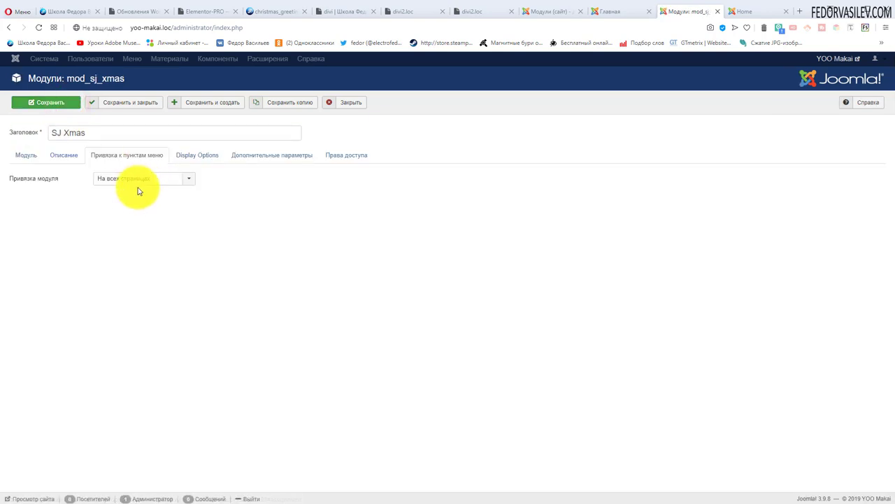
left_click(137, 184)
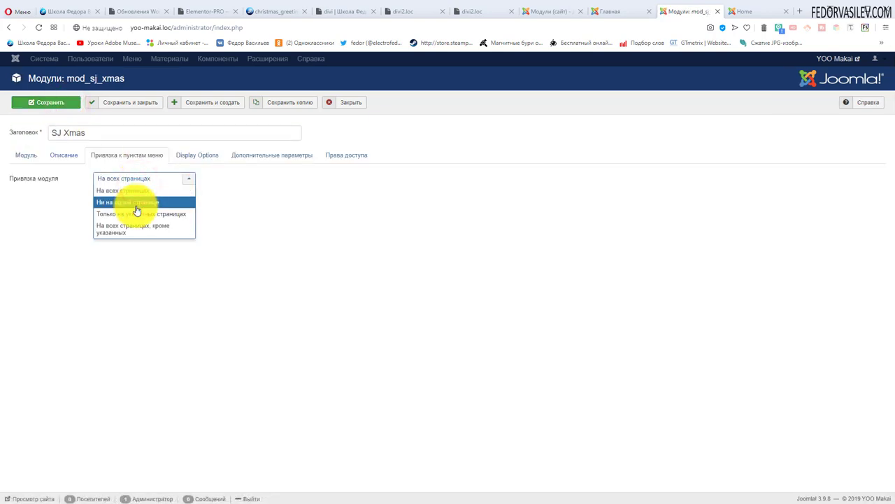
left_click(124, 190)
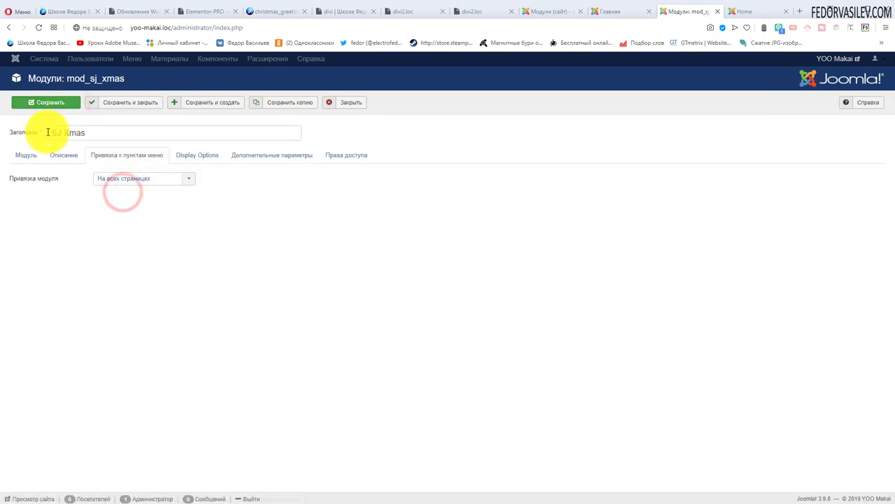
left_click(28, 104)
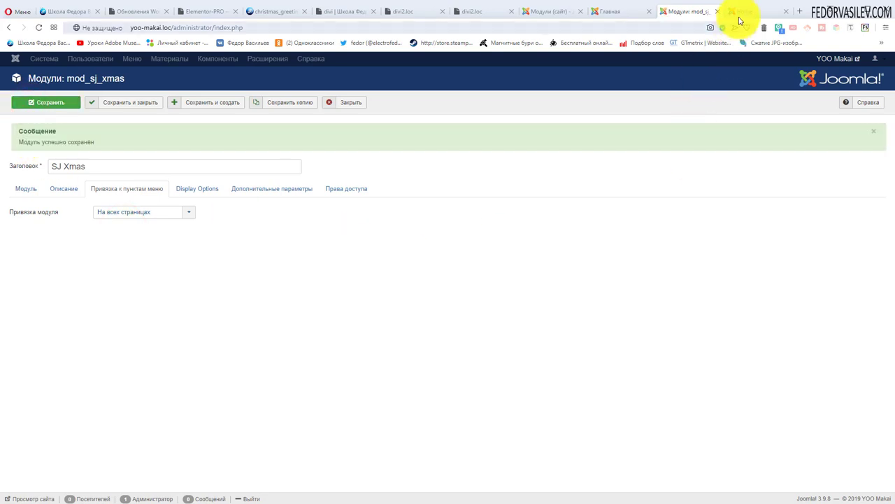
Reload the site's home page, dismiss the Christmas popup and examine the festive decorations along the page.
left_click(741, 13)
left_click(40, 28)
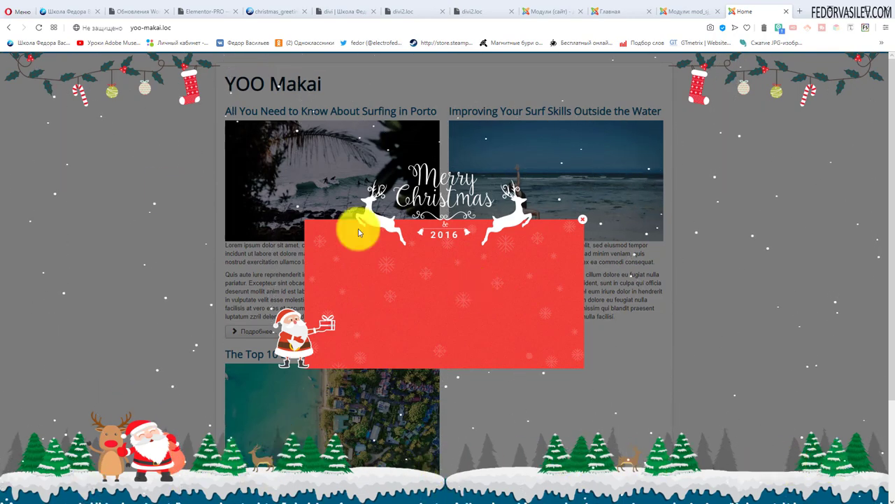
left_click(584, 222)
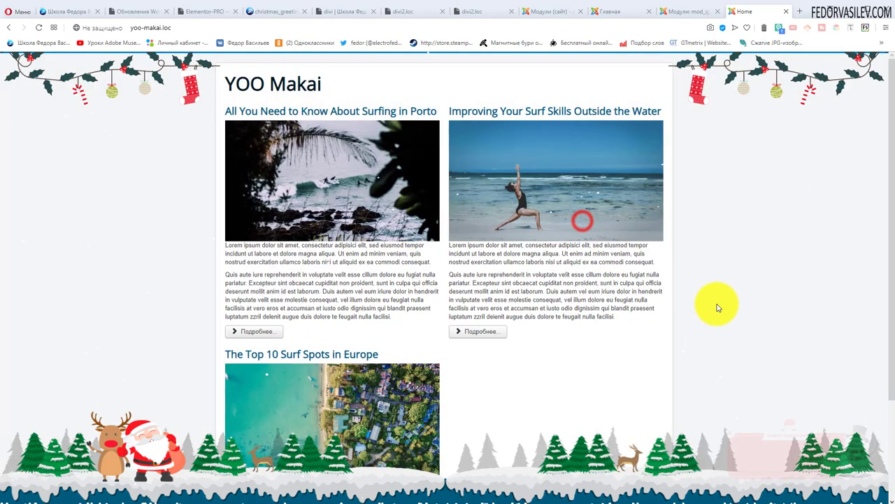
scroll(887, 458, "down", 2)
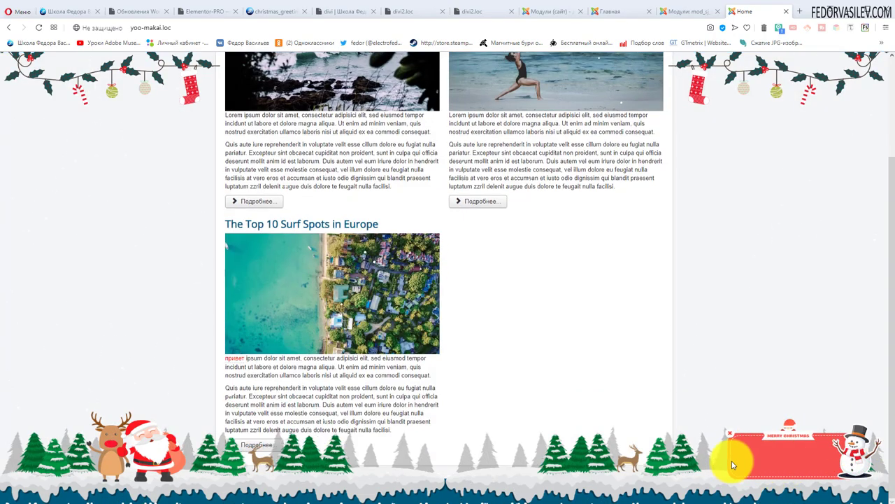
scroll(722, 441, "up", 2)
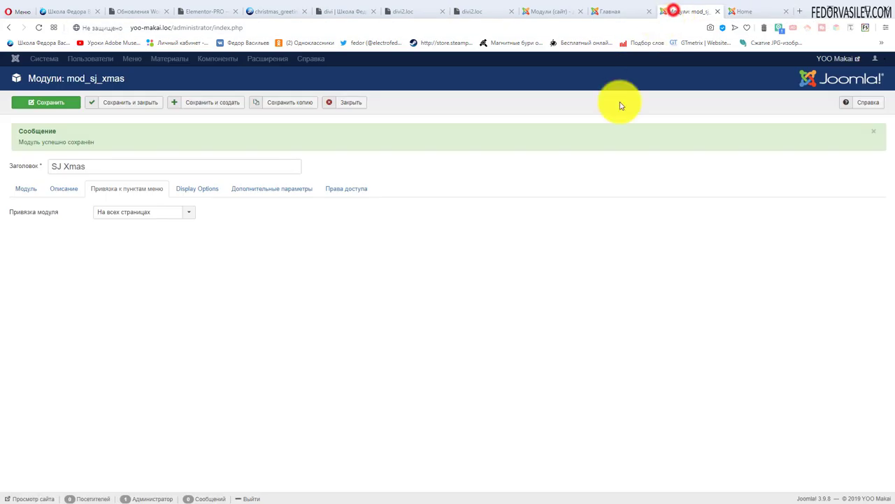
Return to the SJ Xmas module's main settings and review its snow options.
left_click(55, 197)
left_click(28, 189)
scroll(261, 216, "down", 1)
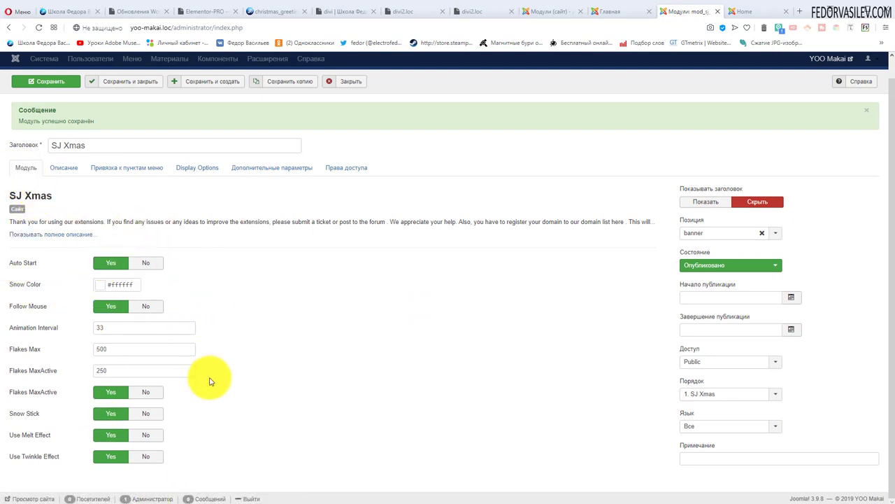
Compare the home page's snowfall with the SJ Xmas module's snow options, from Auto Start and Snow Color to the melt and twinkle effects.
left_click(729, 10)
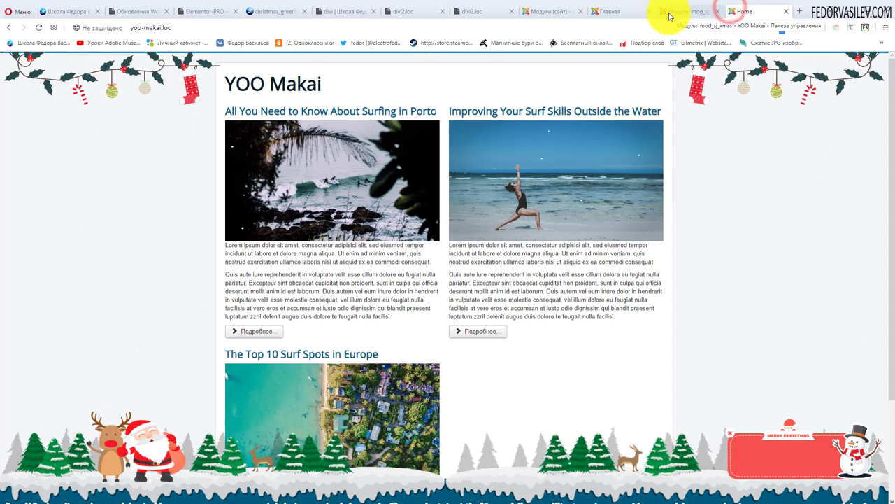
left_click(669, 15)
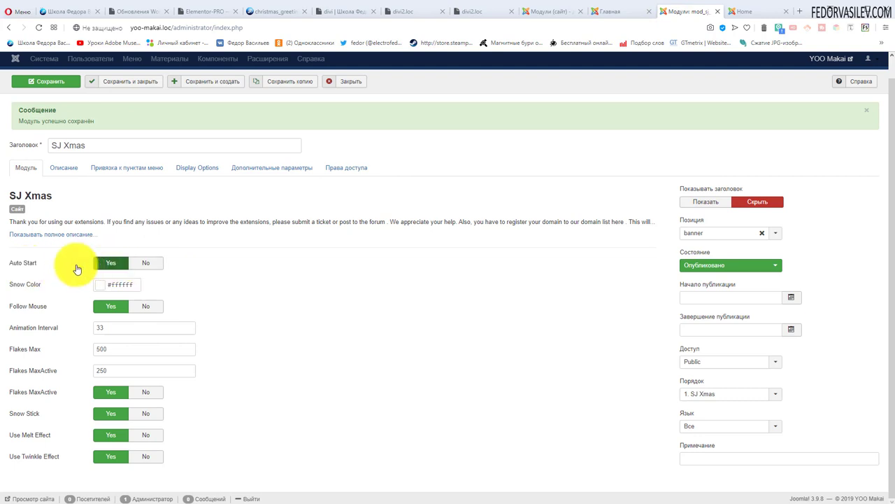
left_click(119, 265)
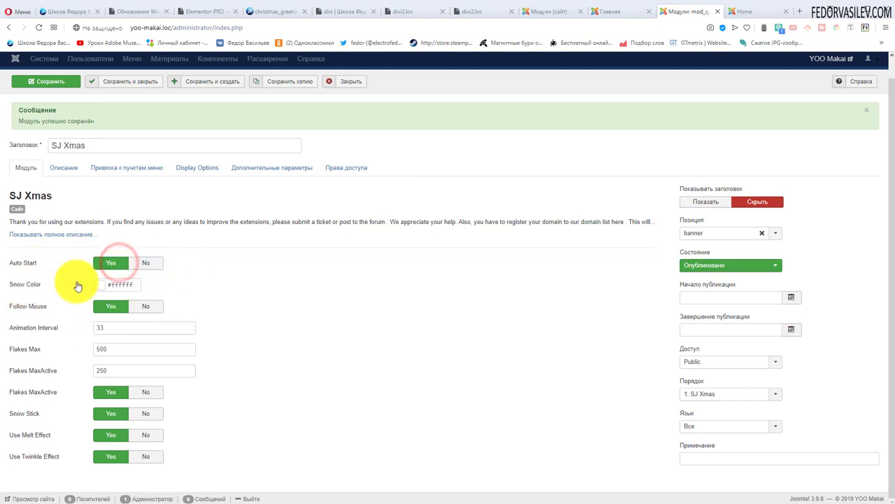
left_click(102, 285)
left_click(376, 282)
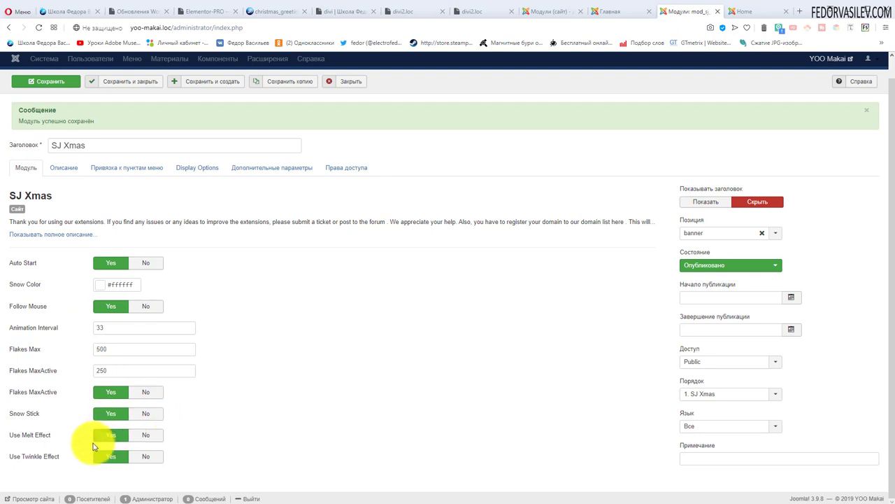
left_click(40, 429)
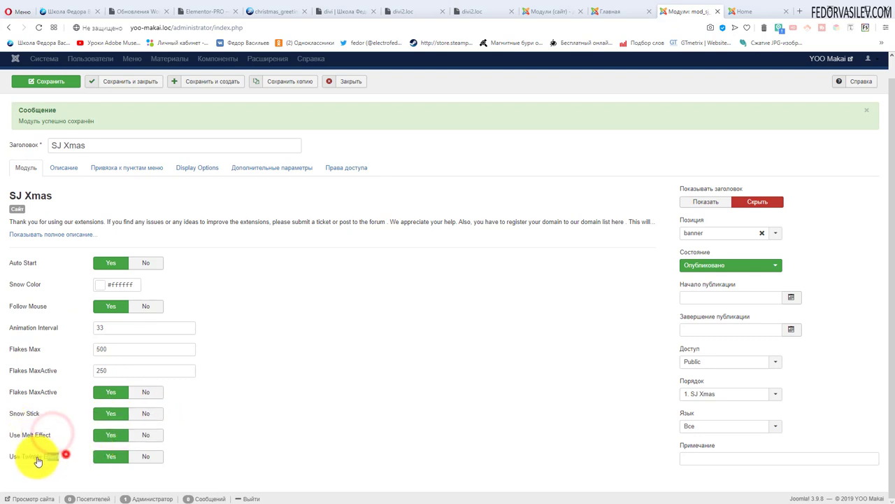
left_click(453, 391)
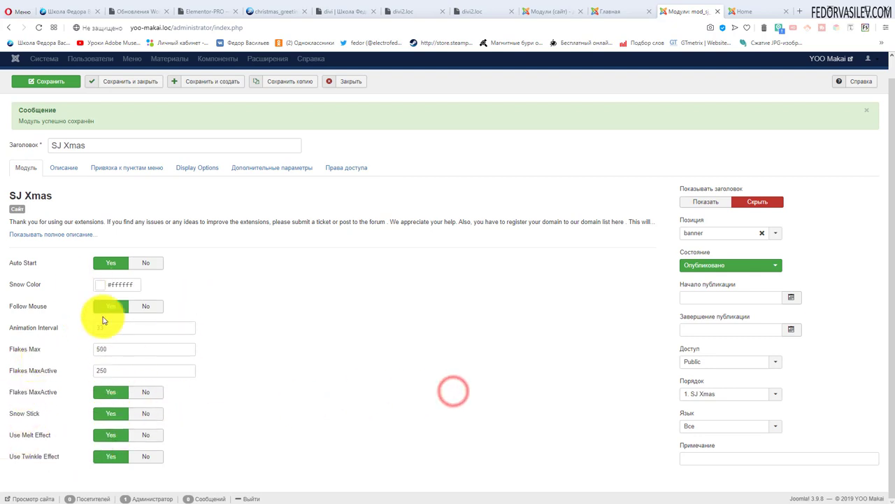
Look through the module's description, menu assignment and display options down to the Content Large and Content Small editors.
left_click(64, 168)
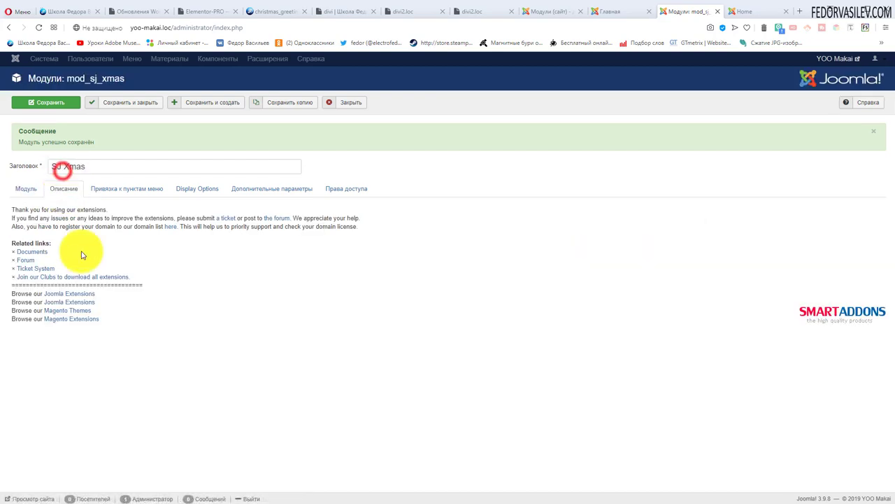
left_click(127, 191)
left_click(195, 189)
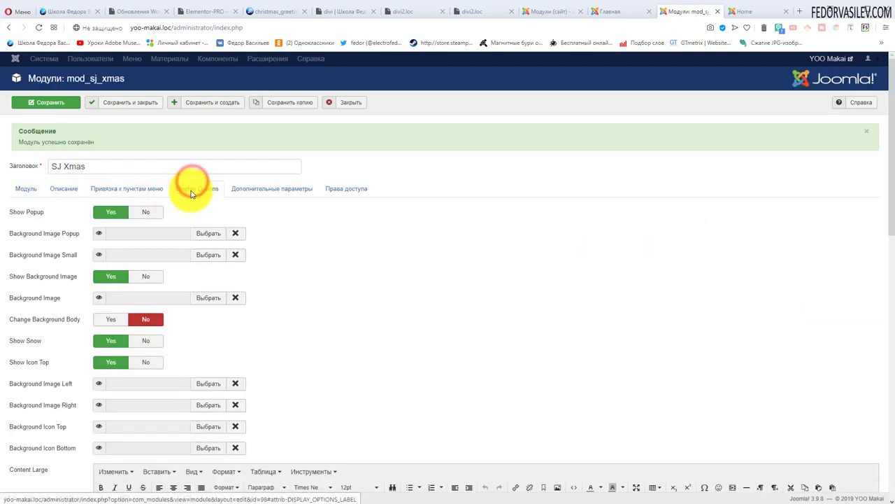
scroll(379, 230, "down", 10)
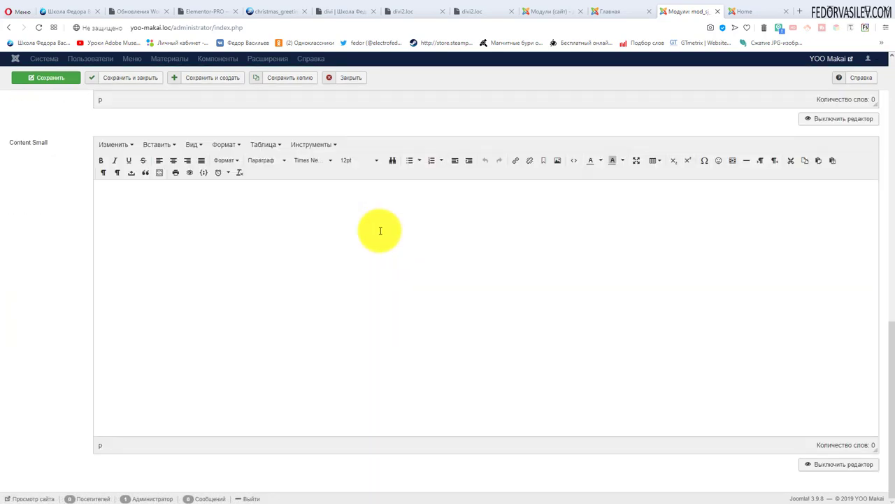
scroll(379, 231, "up", 5)
scroll(379, 234, "down", 5)
scroll(379, 233, "up", 6)
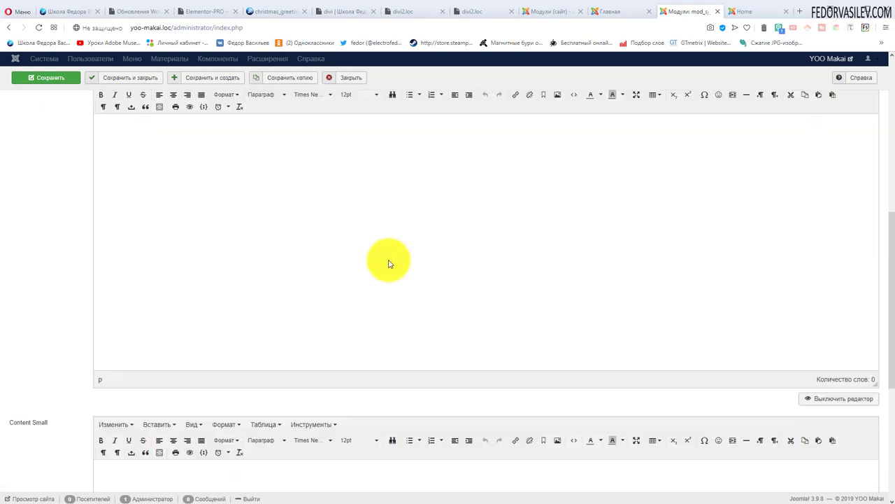
scroll(120, 276, "down", 2)
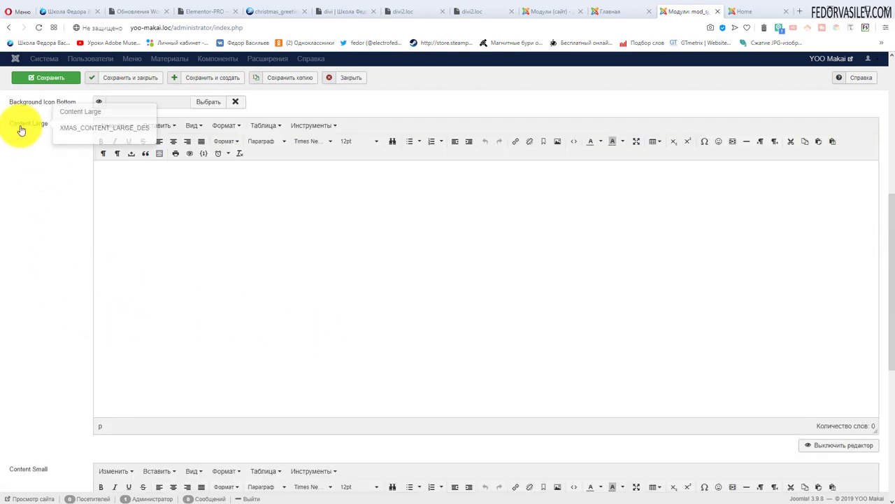
Enter the bold text "привет мир!" in the Content Large editor and set its font size to 36pt.
left_click(243, 223)
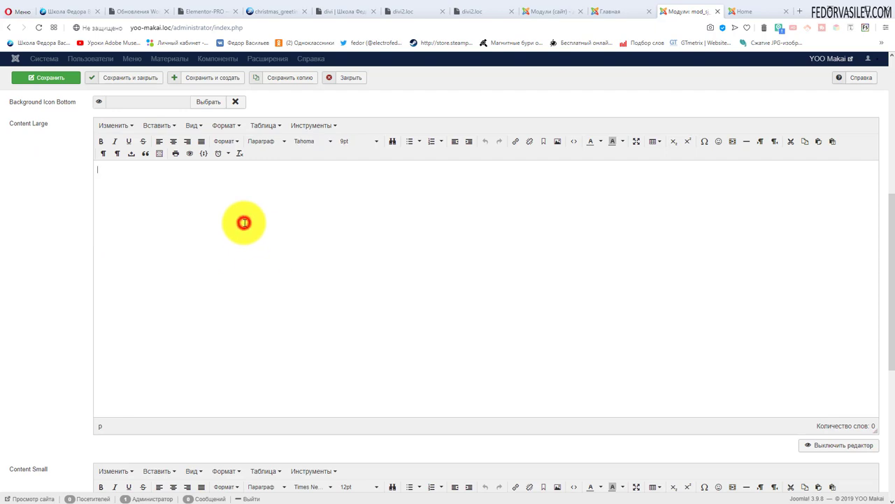
type("привет мир!")
left_click(168, 196)
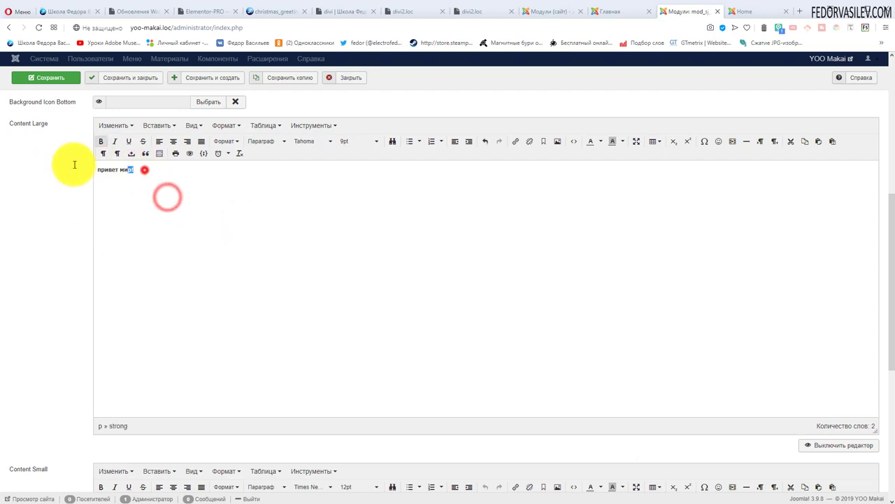
left_click_drag(144, 170, 97, 169)
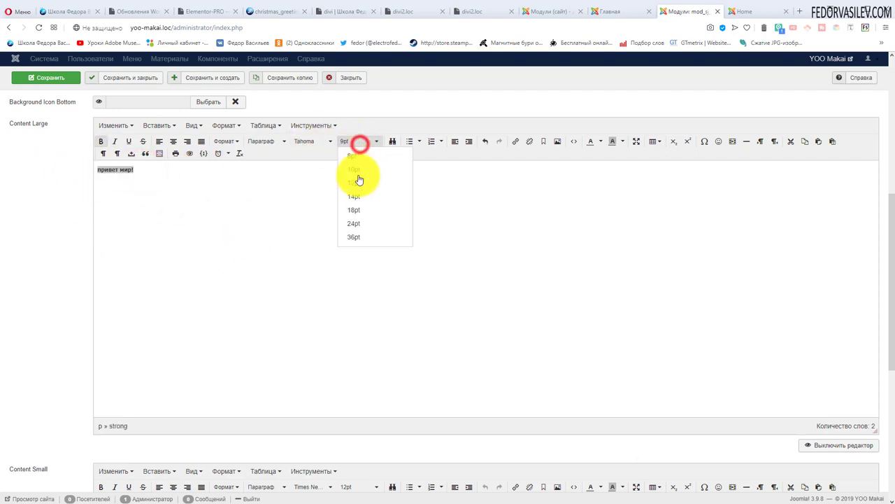
left_click(360, 237)
left_click(302, 260)
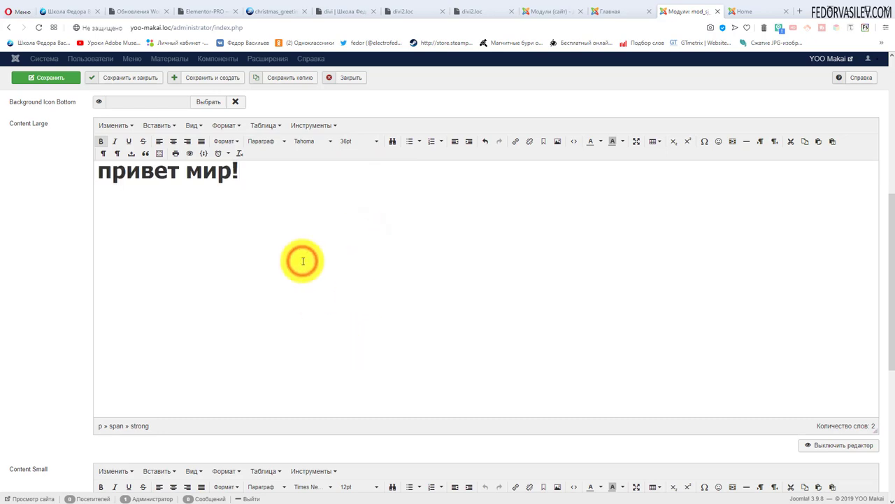
Save the module and reload the site's home page to check the large popup text.
left_click(70, 81)
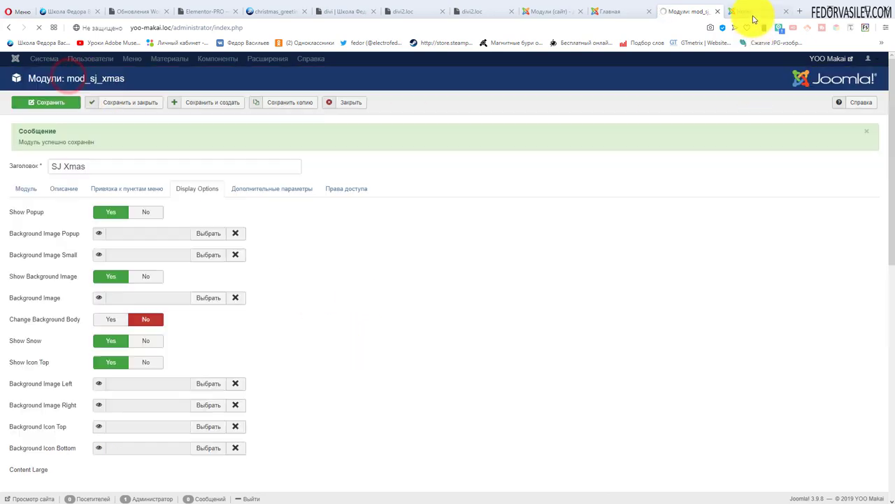
left_click(747, 11)
left_click(38, 27)
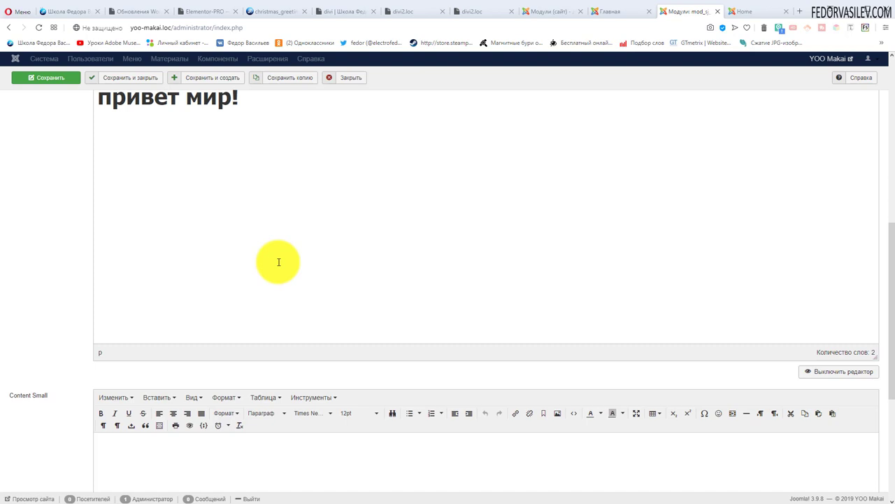
Enter "привет мир 2!" in the Content Small editor, save the module and check it on the reloaded home page.
scroll(276, 259, "down", 3)
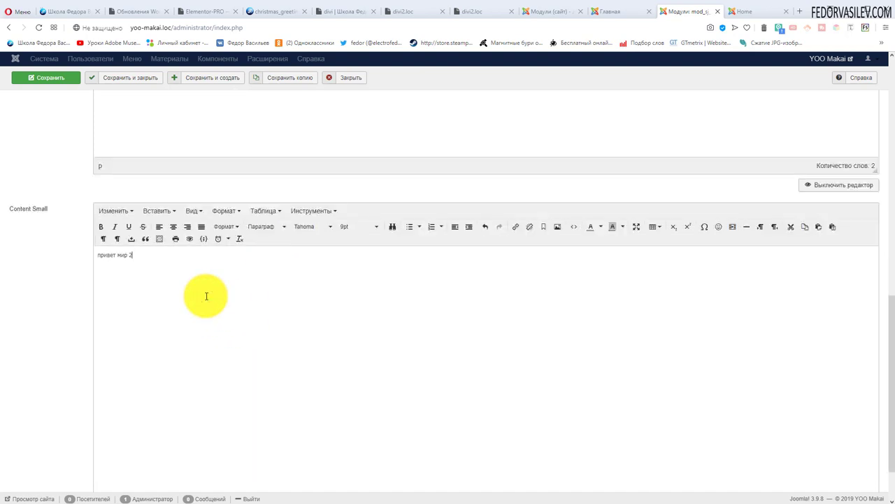
left_click(64, 78)
left_click(744, 12)
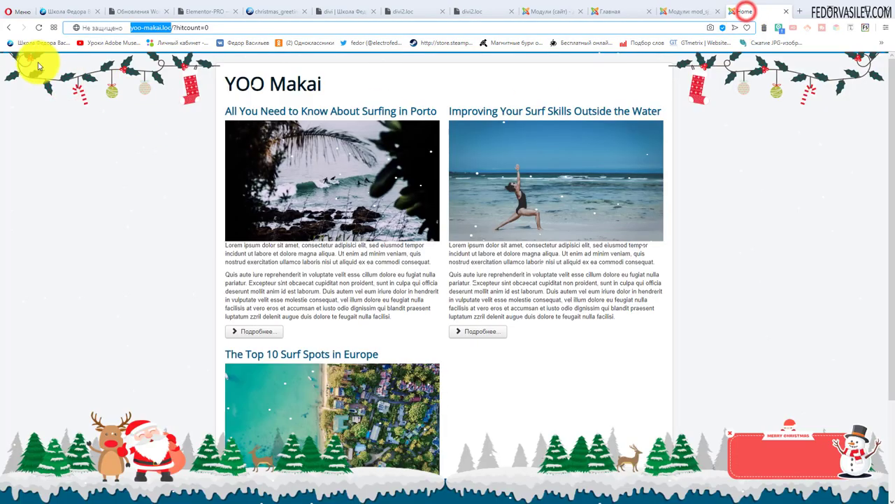
left_click(38, 28)
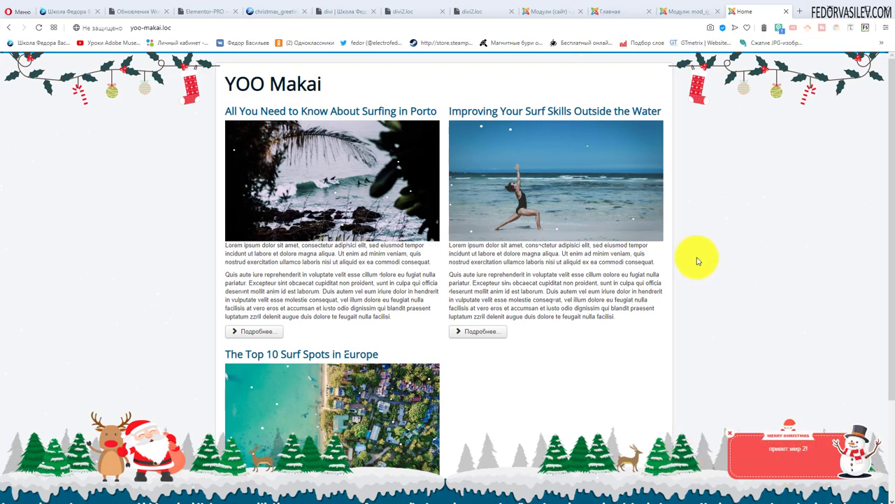
Return to the module's display options and toggle Show Popup between No and Yes, ending on Yes.
left_click(683, 13)
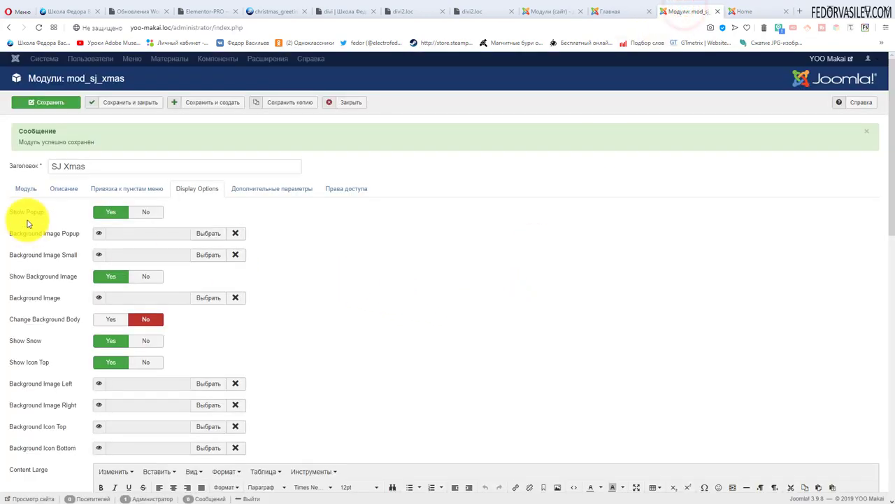
left_click(156, 212)
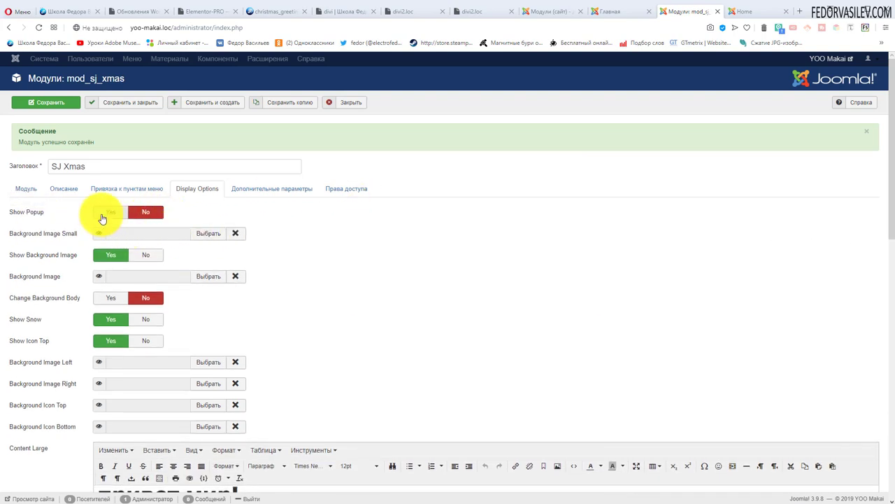
left_click(101, 213)
left_click(146, 212)
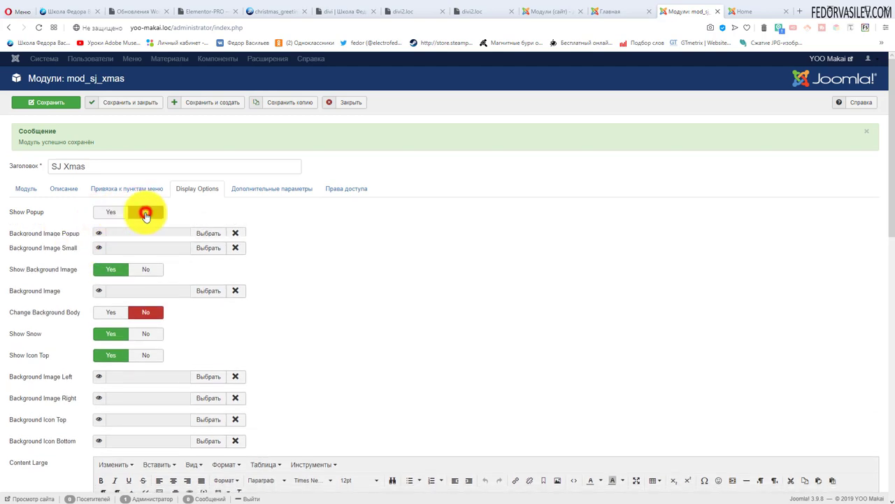
left_click(112, 212)
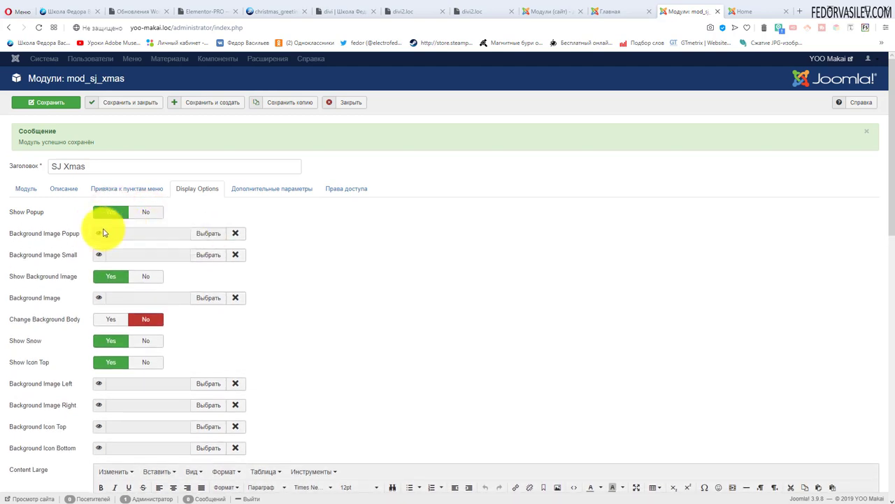
left_click(149, 212)
left_click(116, 212)
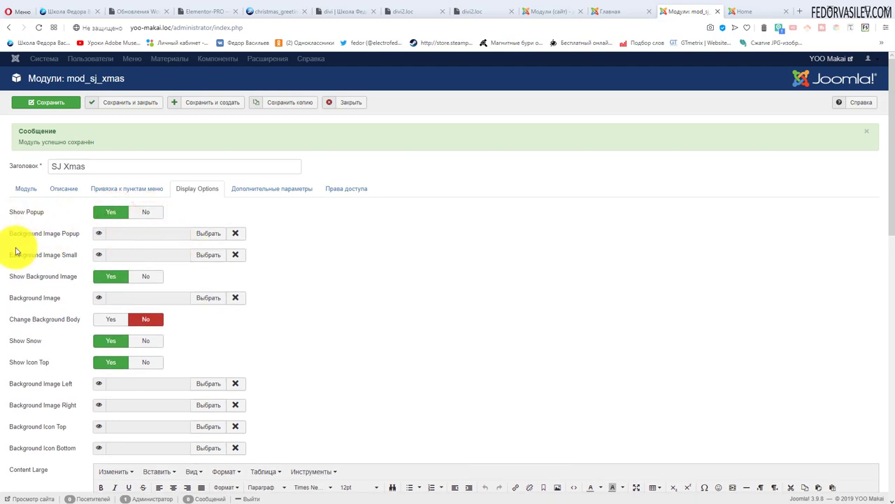
Set Background Image Popup to shop-ad-books.jpg from the banners folder and save the module.
left_click(201, 240)
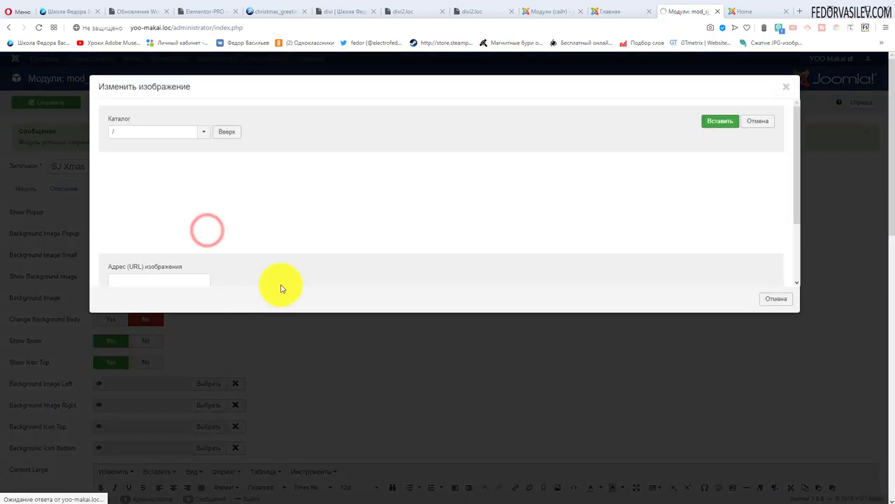
left_click(177, 192)
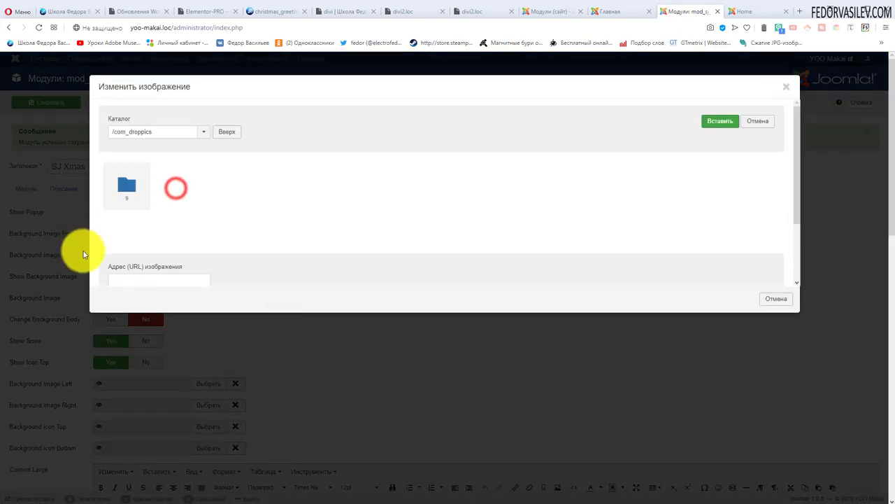
left_click(123, 186)
left_click(236, 189)
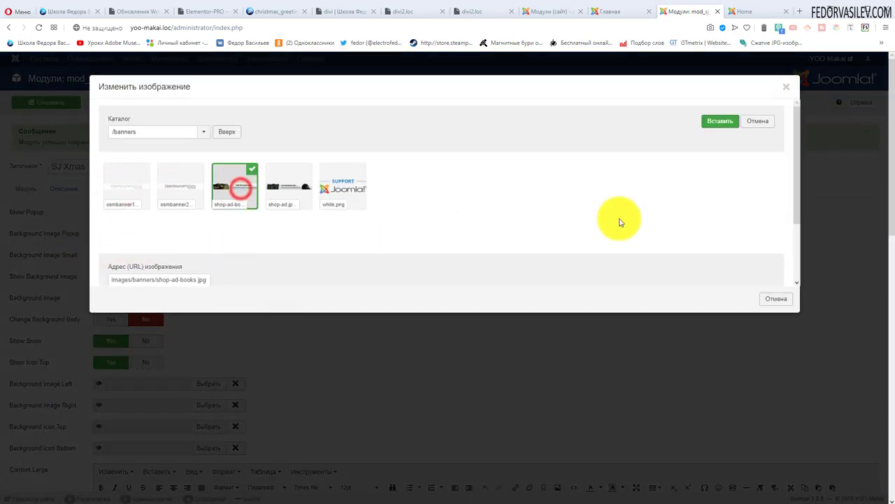
left_click(719, 121)
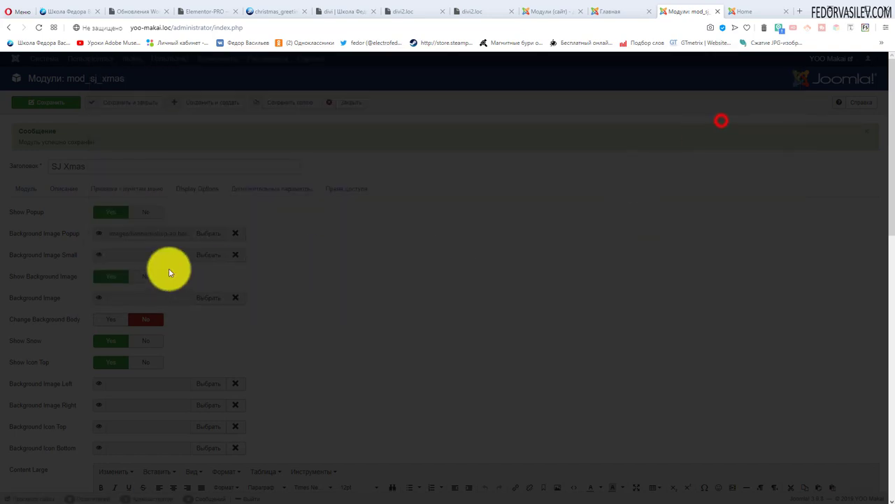
left_click(43, 103)
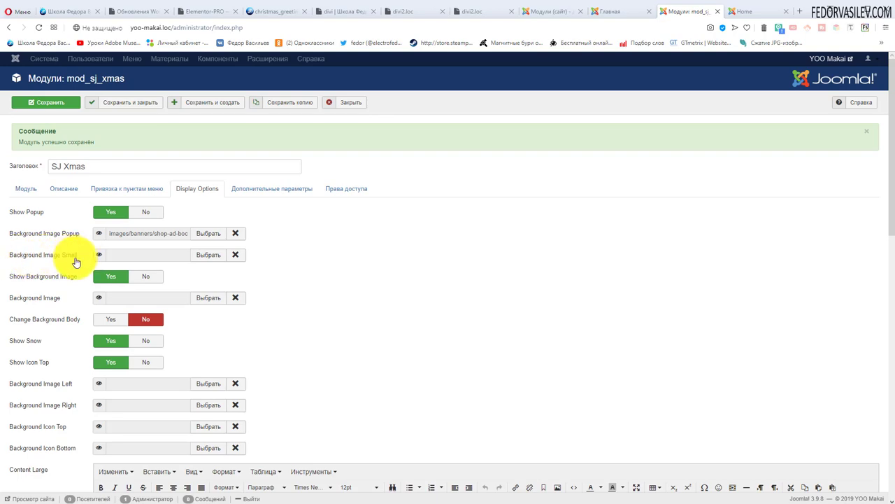
Set Background Image Small to white.png from the banners folder, save the module and view the site's home page.
left_click(209, 254)
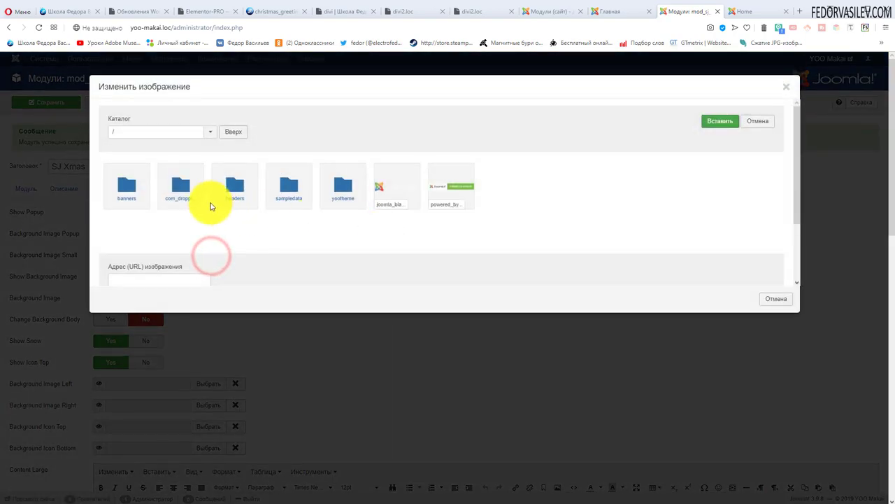
left_click(122, 186)
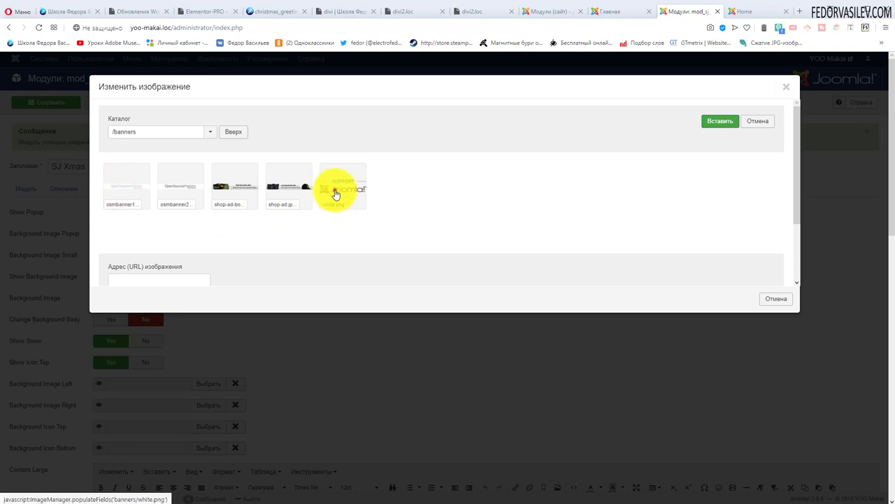
left_click(336, 189)
left_click(720, 121)
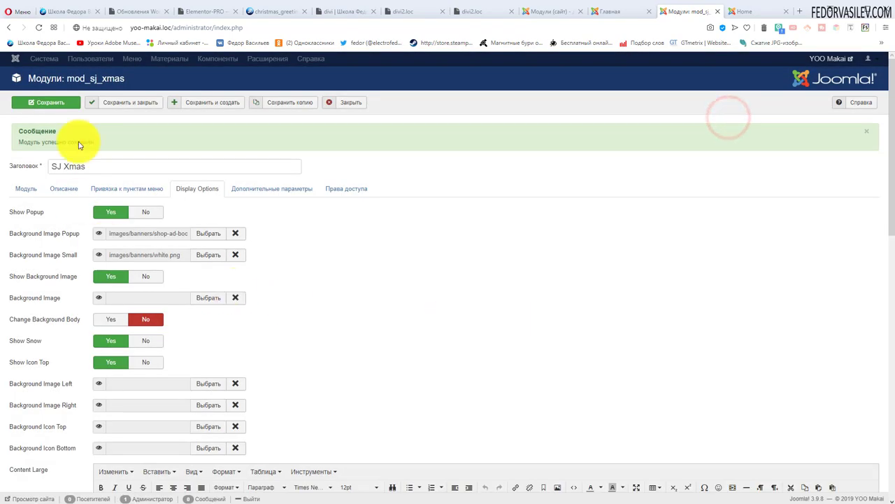
left_click(66, 104)
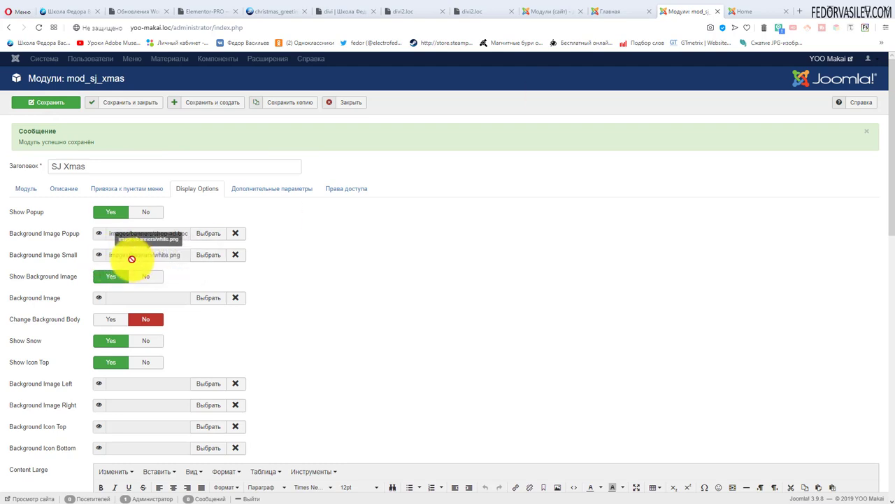
left_click(746, 11)
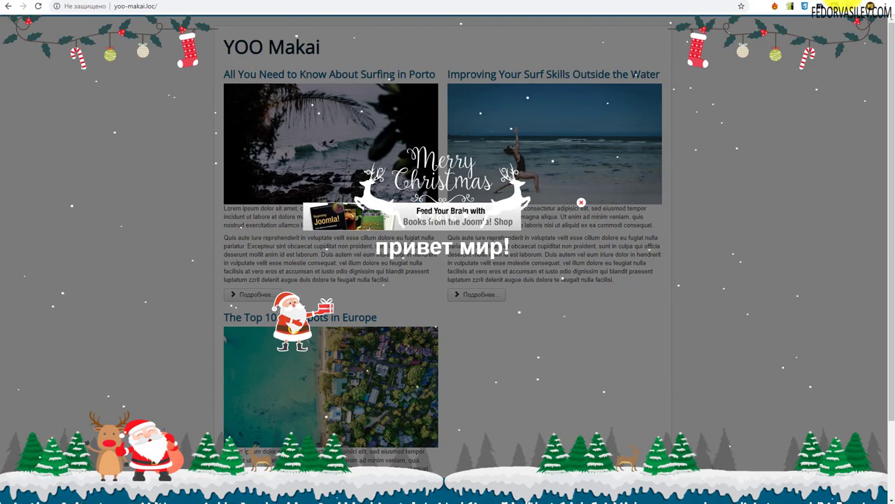
Clear the images set for Background Image Small and Background Image Popup in the module's display options.
left_click(235, 255)
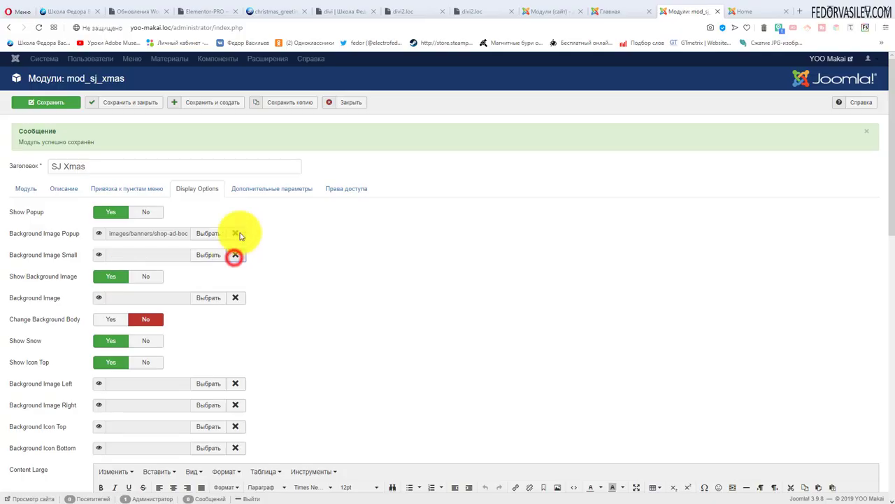
left_click(235, 233)
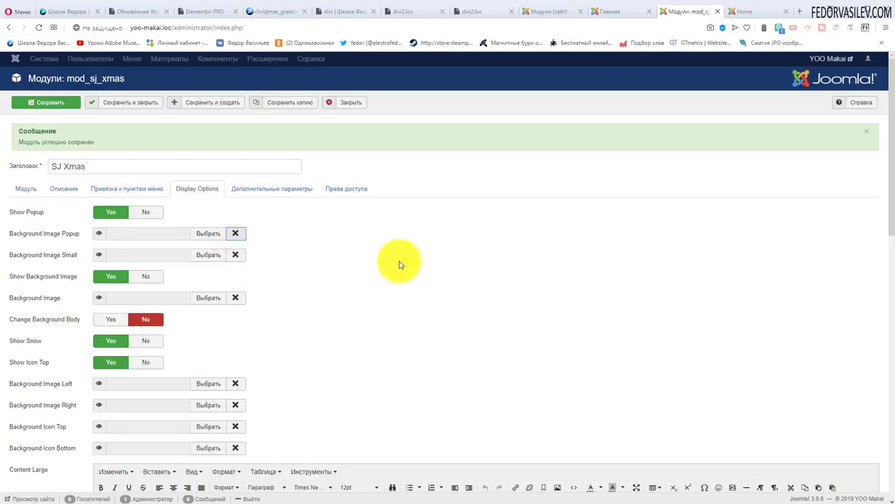
Set Show Background Image to No, save the module and view the home page's lower area.
left_click(139, 275)
left_click(107, 275)
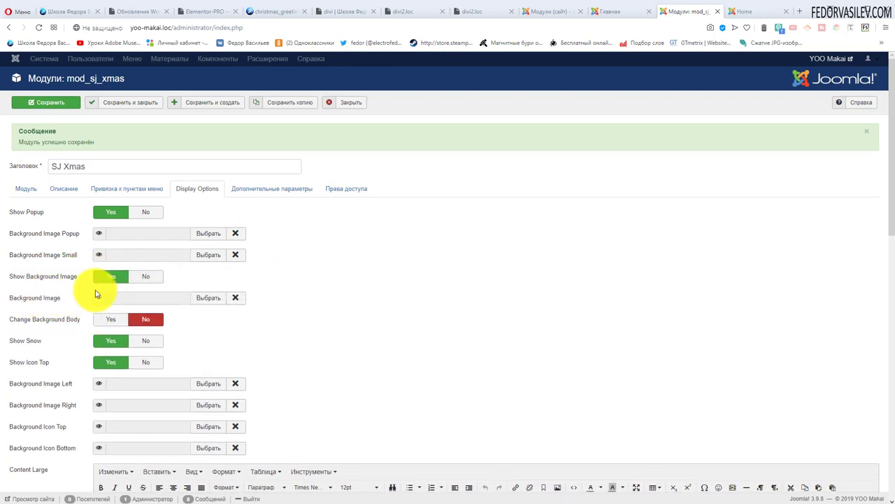
left_click(135, 278)
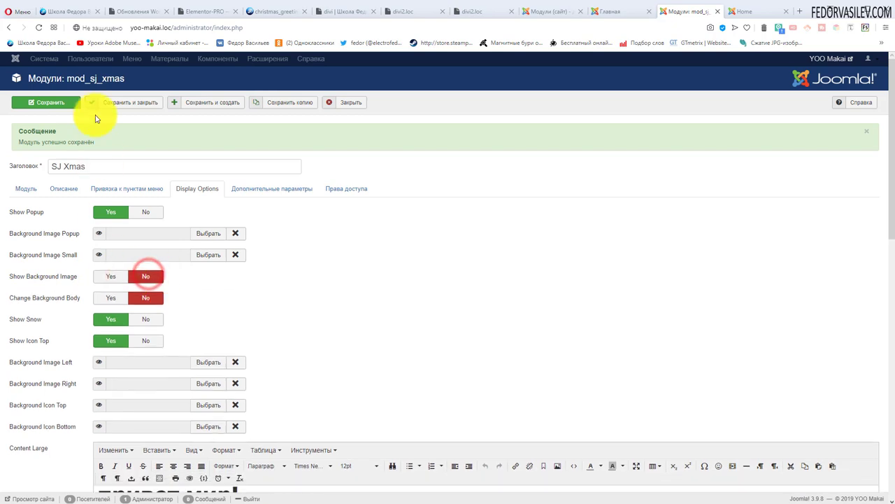
left_click(70, 102)
key("ctrl+Tab")
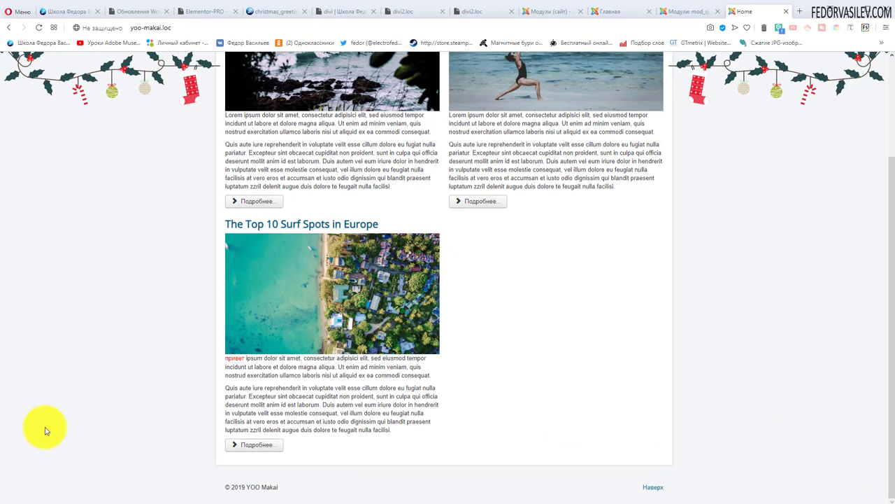
Set Show Background Image back to Yes, save the module and reload the home page.
left_click(686, 11)
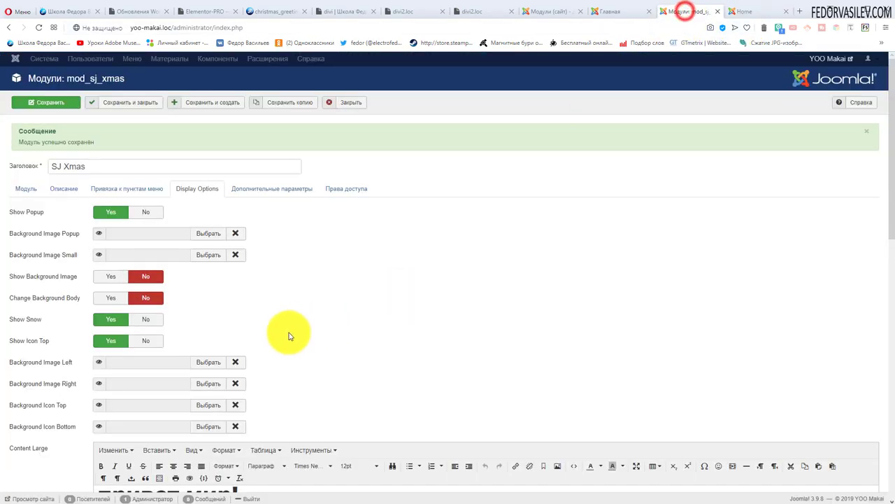
left_click(114, 279)
left_click(66, 105)
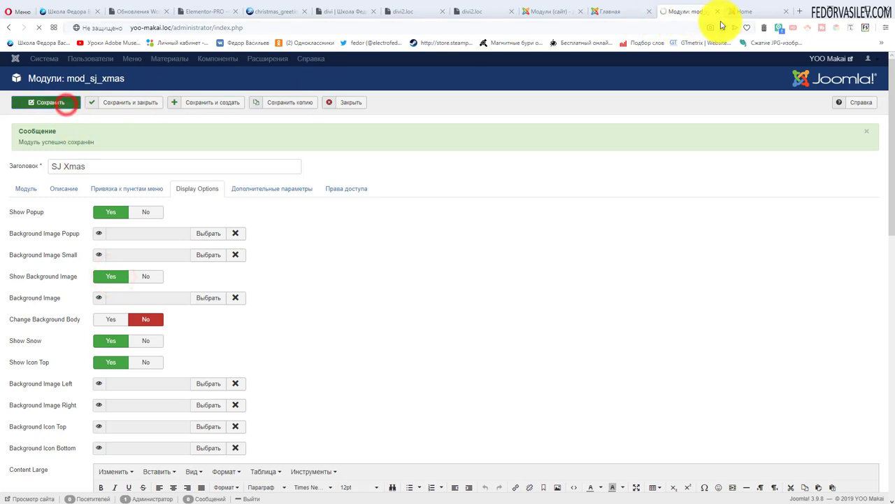
left_click(744, 11)
left_click(39, 28)
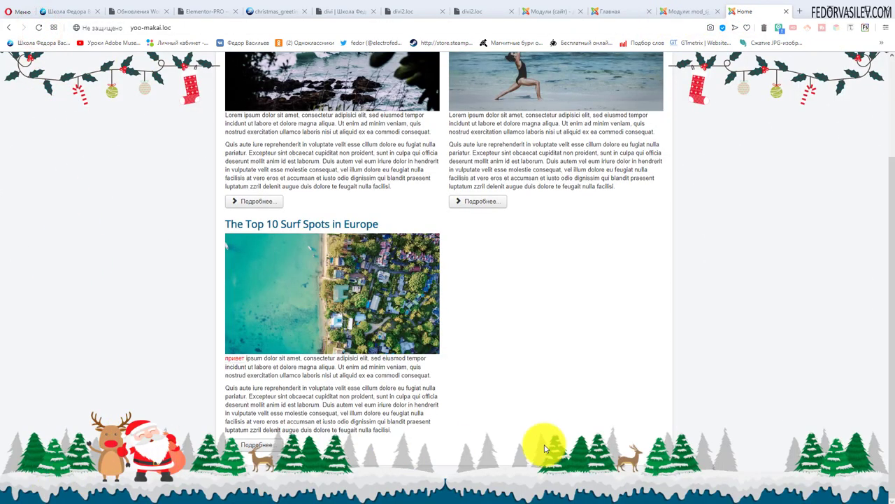
Return to the module's display options and switch Show Background Image to No.
left_click(663, 11)
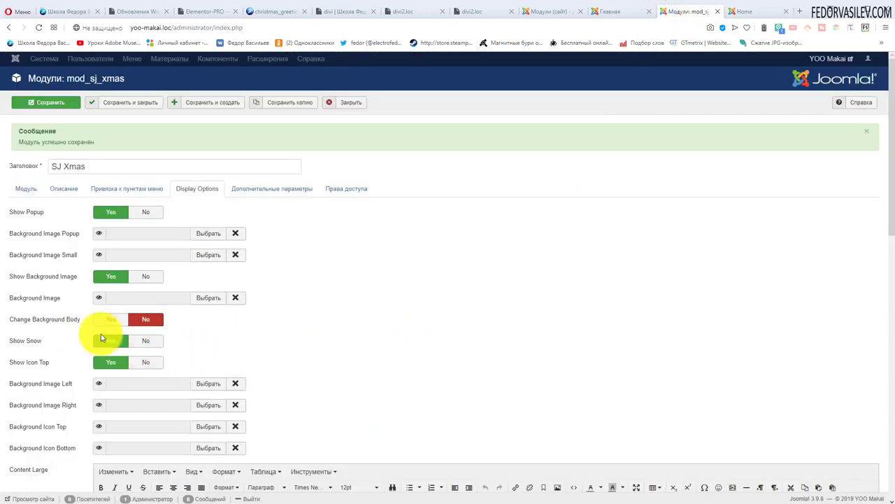
left_click(207, 301)
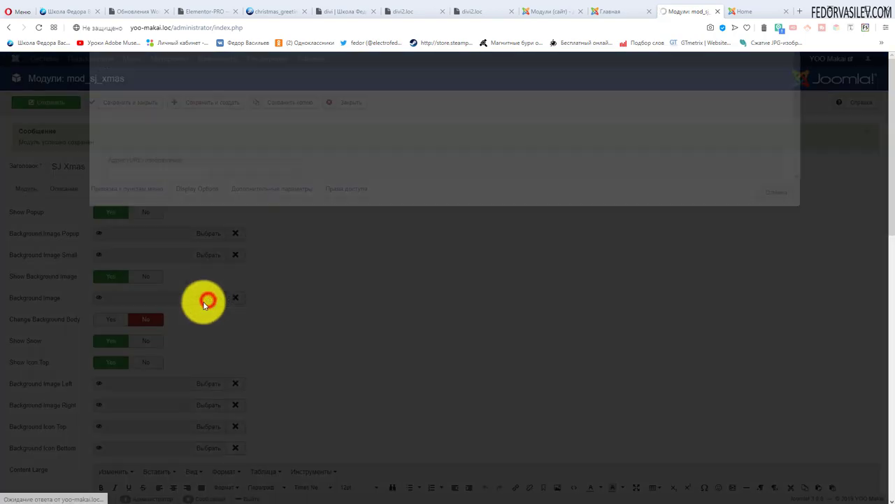
left_click(781, 84)
left_click(145, 276)
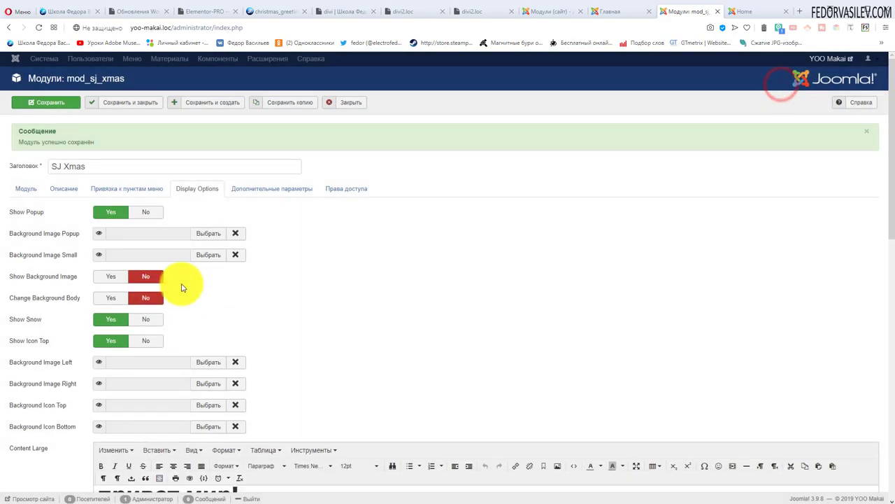
Set Change Background Body to Yes, choose green #11ff00 as the Background Body colour and save the module.
left_click(126, 298)
left_click(139, 300)
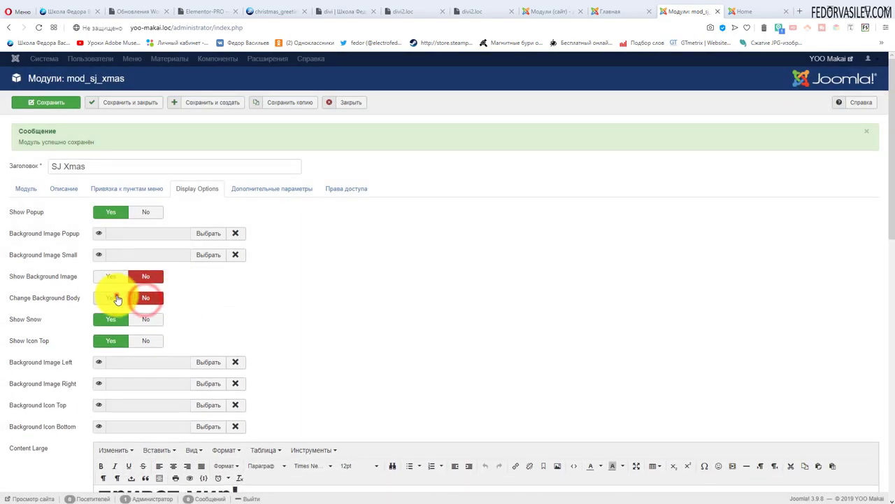
left_click(114, 301)
left_click(100, 320)
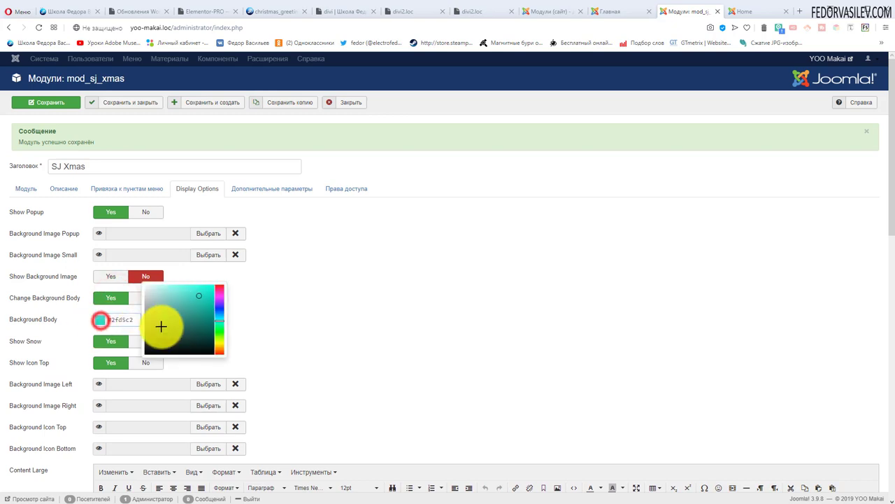
left_click(219, 332)
left_click_drag(199, 298, 229, 277)
left_click(67, 104)
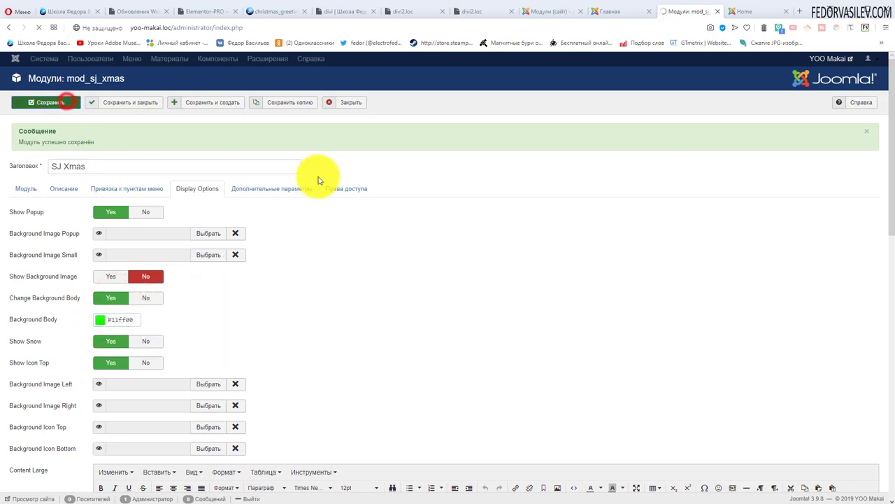
Reload the home page and look over its page background from top to bottom.
left_click(742, 13)
left_click(39, 27)
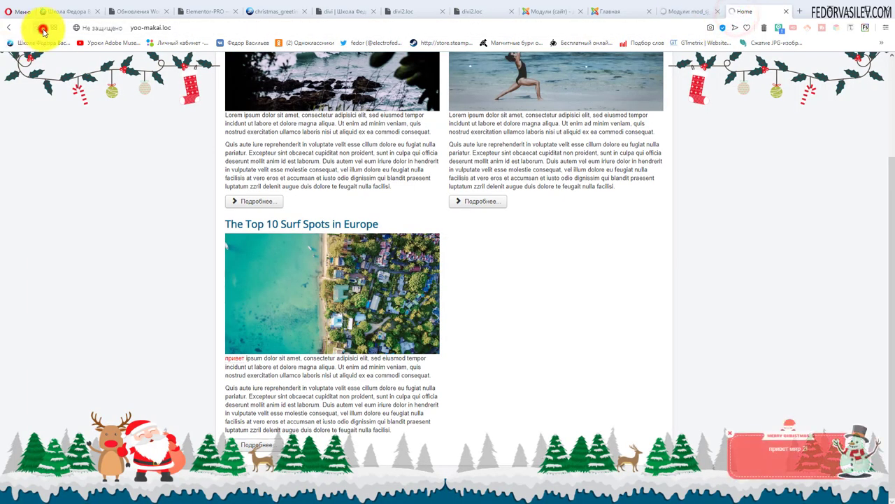
scroll(56, 259, "up", 2)
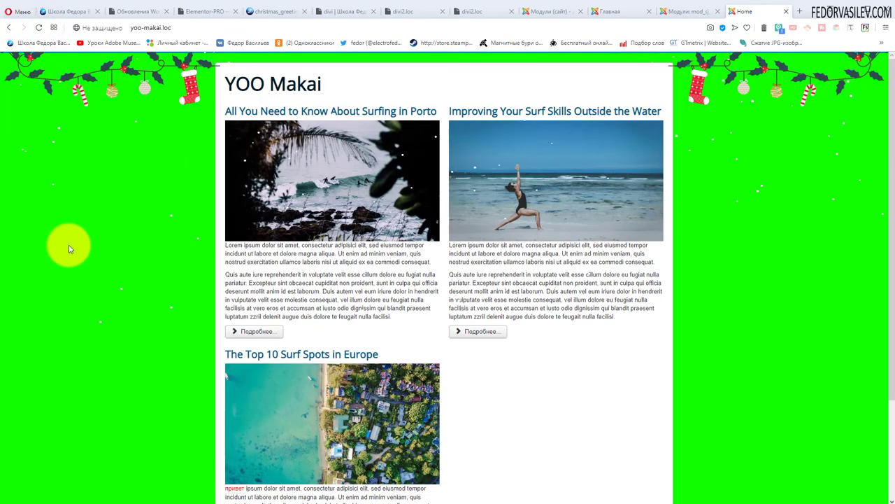
scroll(686, 202, "down", 2)
scroll(561, 225, "up", 2)
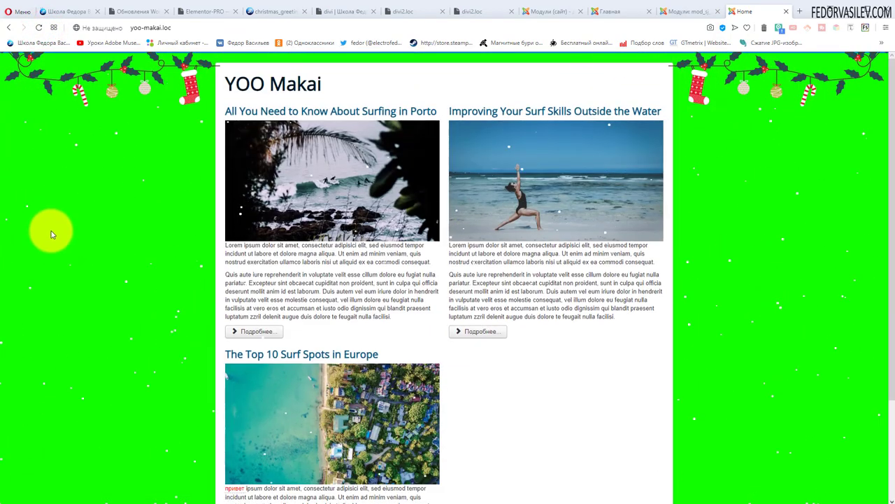
scroll(734, 282, "down", 2)
scroll(735, 283, "up", 2)
Set Change Background Body to No and try Show Icon Top with Yes and No in the module's display options.
left_click(689, 11)
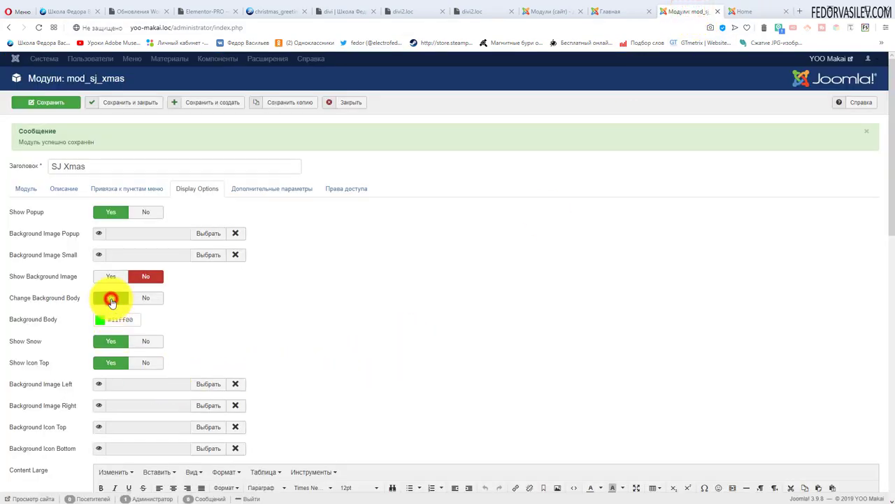
left_click(146, 298)
left_click(105, 342)
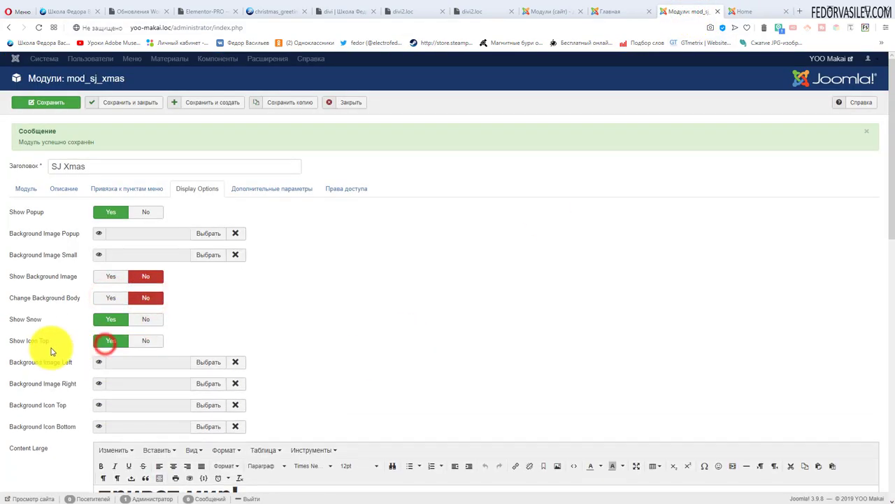
left_click(146, 341)
left_click(110, 343)
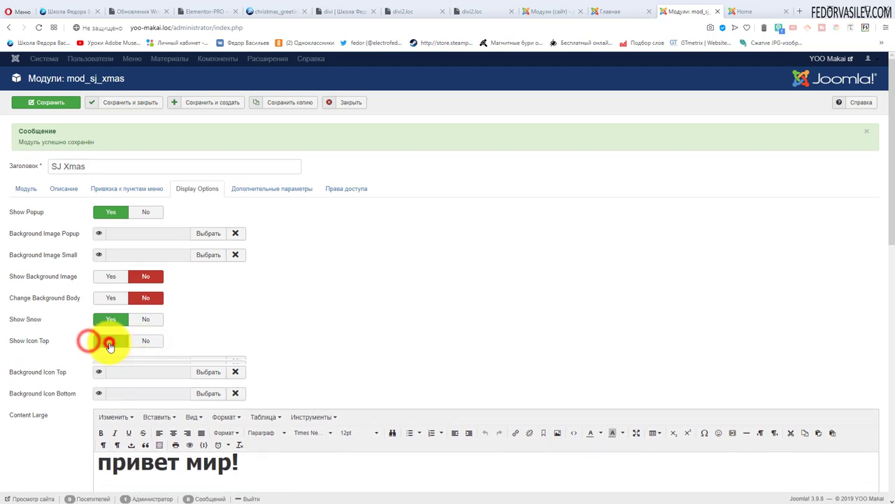
left_click(142, 344)
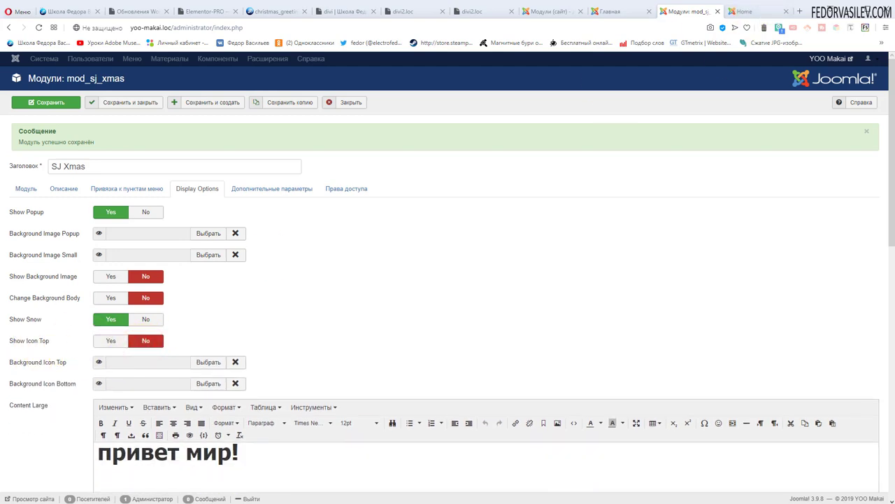
Compare the garland decorations at the top of the home page with the module's display options.
key("ctrl+Tab")
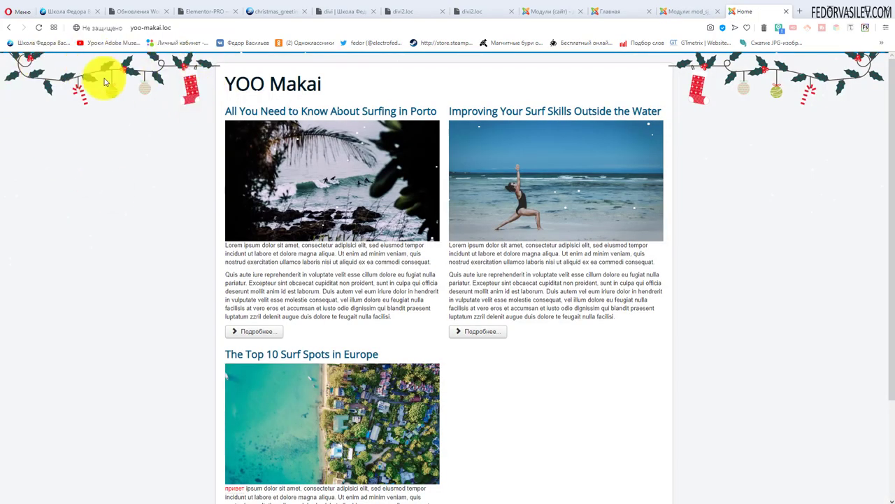
left_click(686, 11)
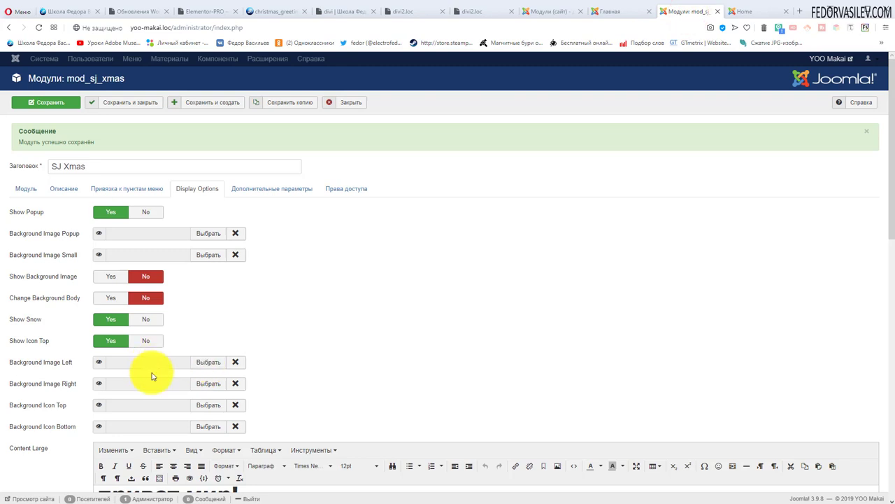
left_click(761, 12)
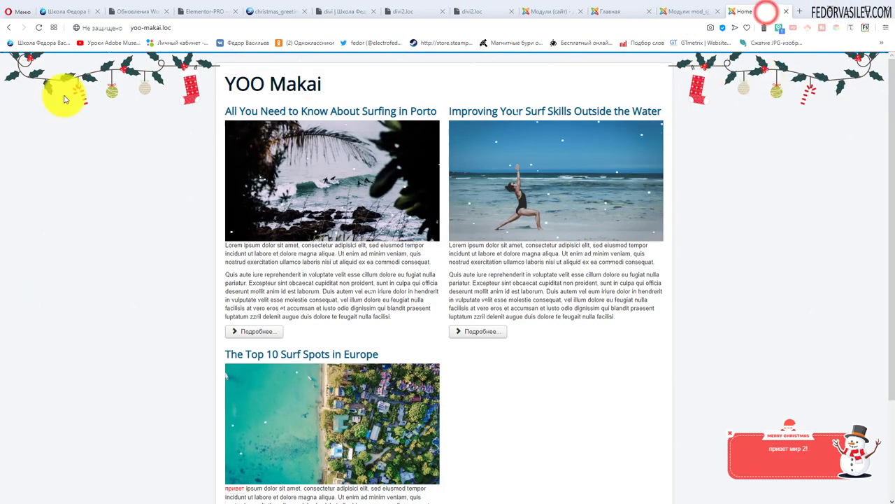
Set Show Icon Top to No, save the module and check the reloaded home page.
left_click(668, 16)
left_click(147, 341)
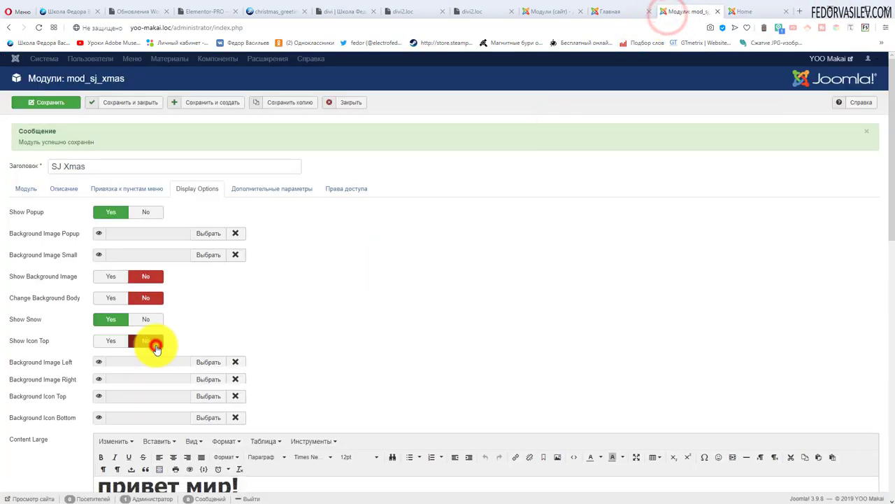
left_click(42, 102)
left_click(764, 13)
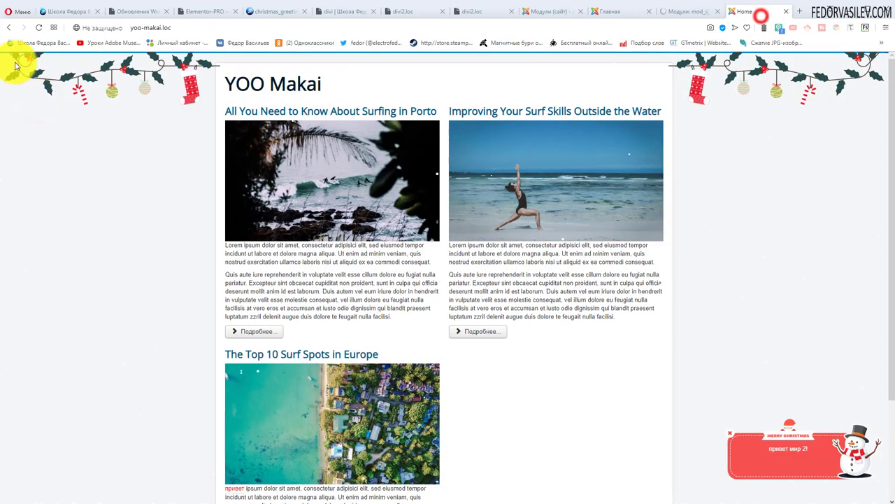
left_click(40, 28)
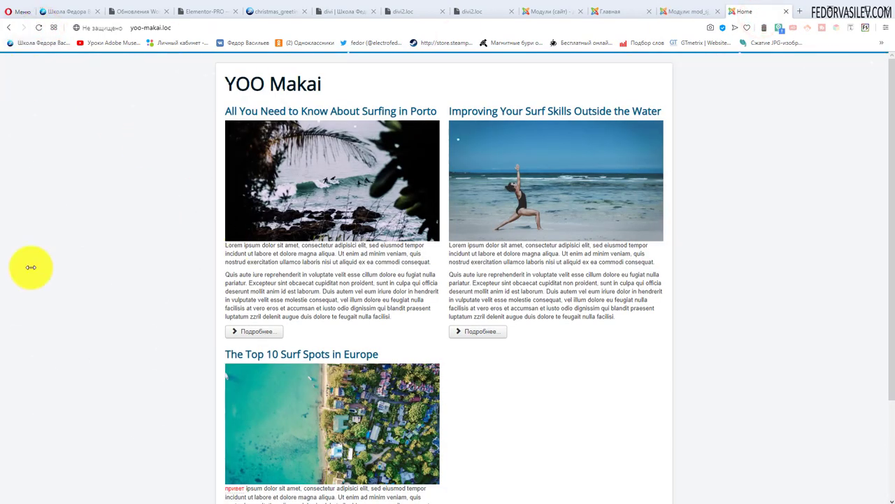
Try powered_by.png as Background Icon Top and a Joomla logo as Background Icon Bottom, checking the popup on the home page.
key("ctrl+Tab")
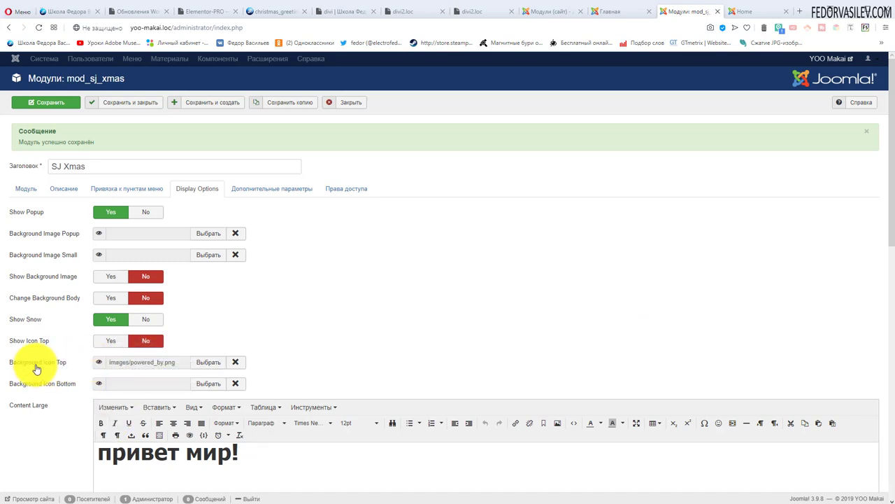
mouse_move(108, 365)
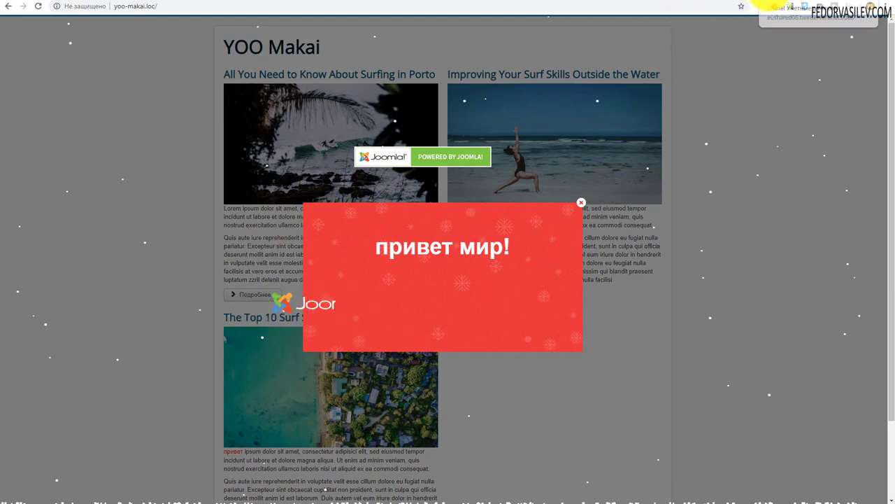
left_click(192, 388)
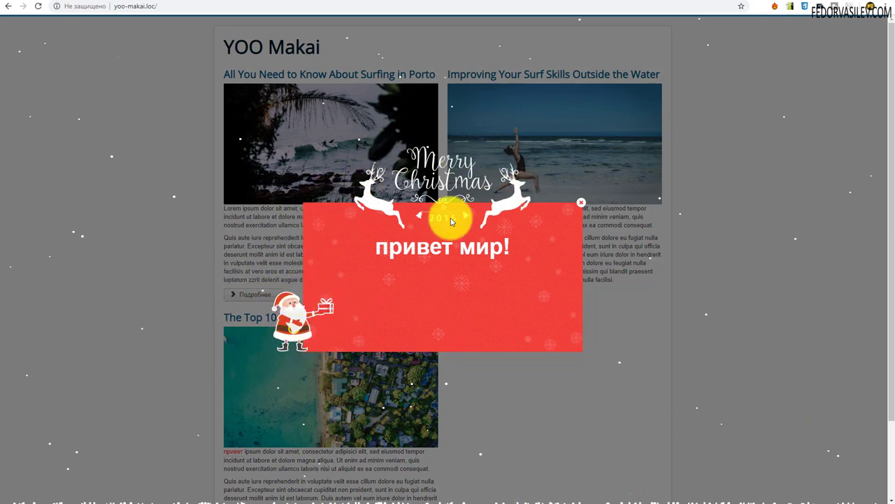
left_click(635, 231)
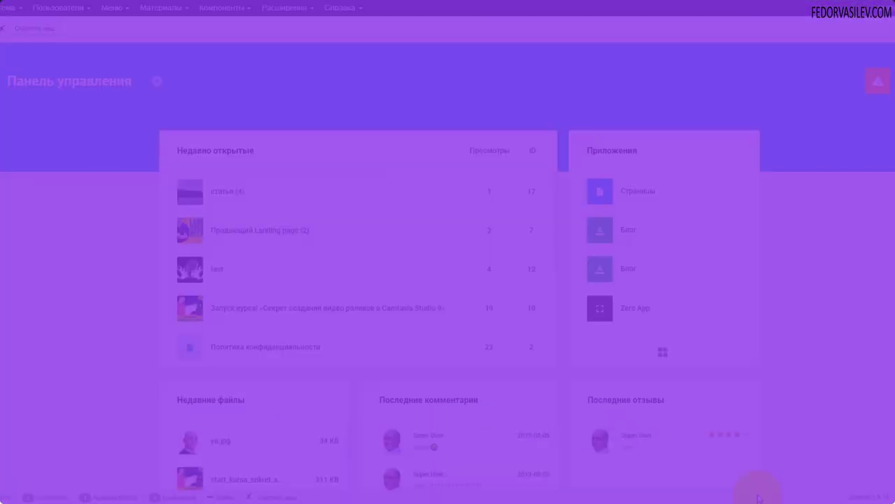
left_click(886, 84)
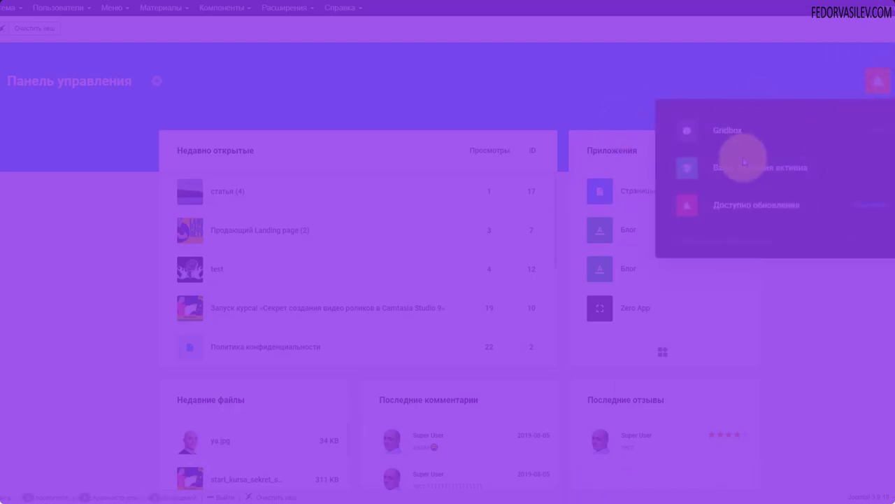
left_click(691, 169)
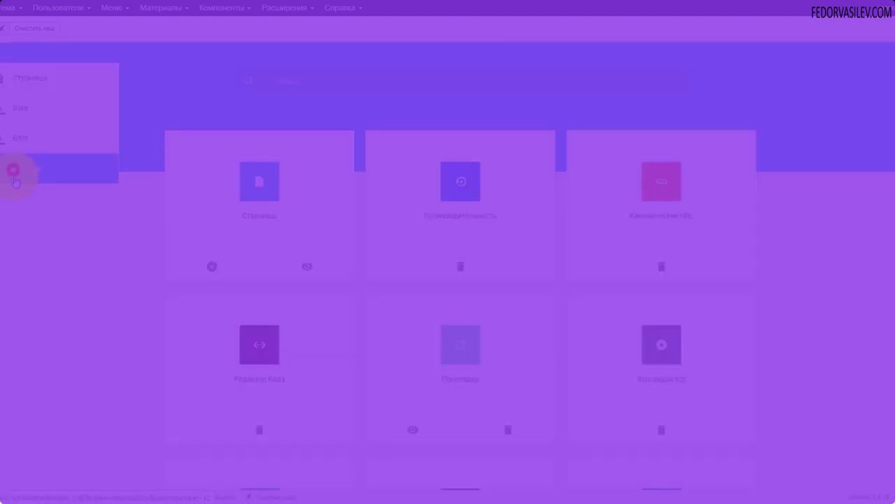
left_click(16, 169)
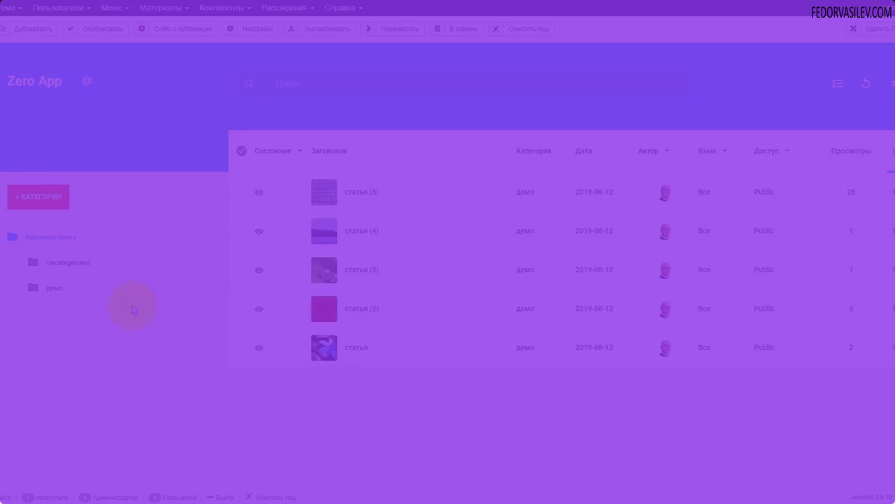
left_click(87, 81)
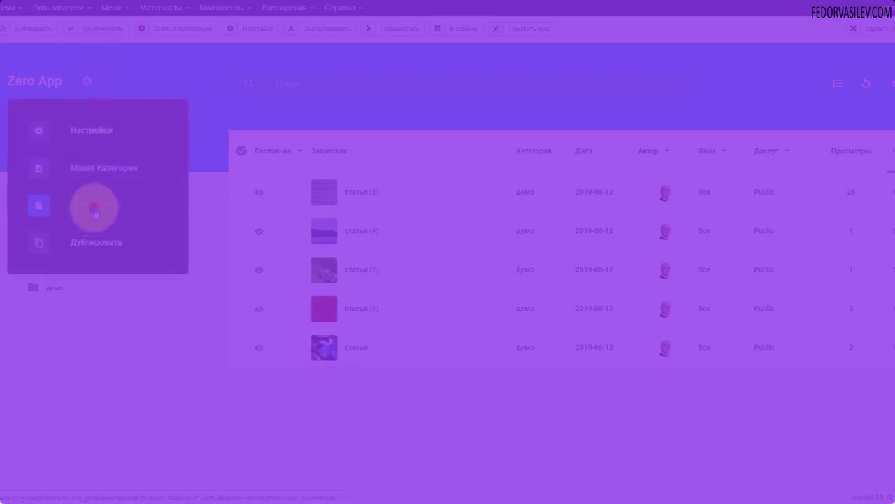